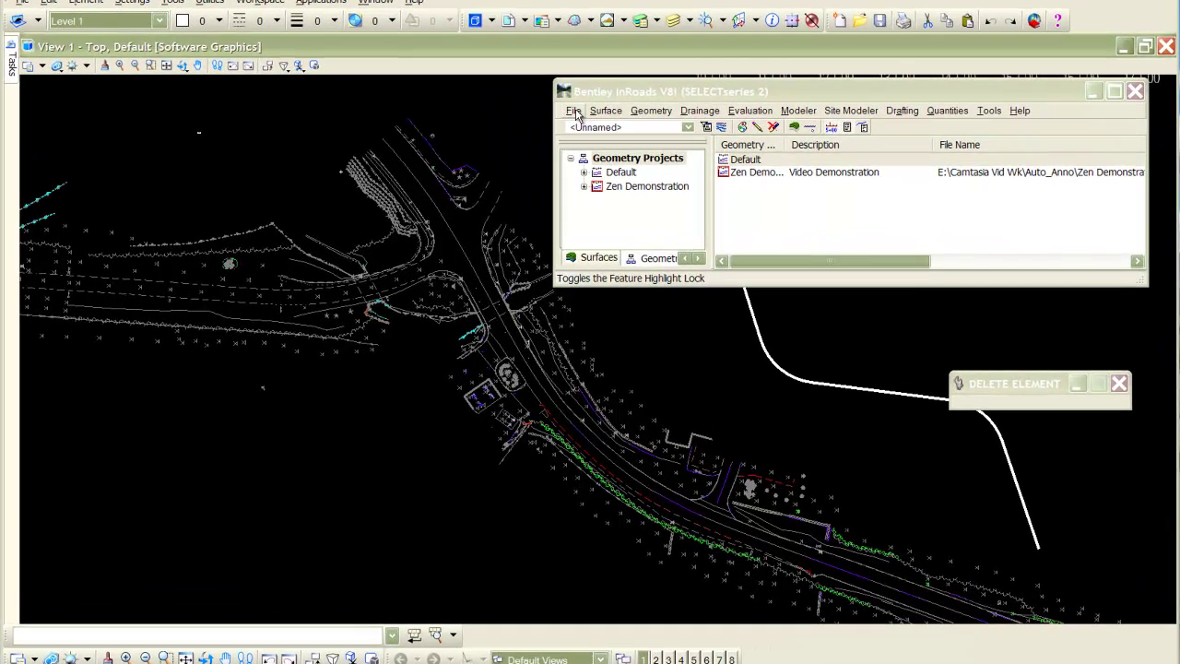
Create a horizontal alignment named H7 in the Zen Demonstration geometry project, with description Zen Demonstration, style centerline and curve definition Arc.
click(618, 185)
right_click(617, 186)
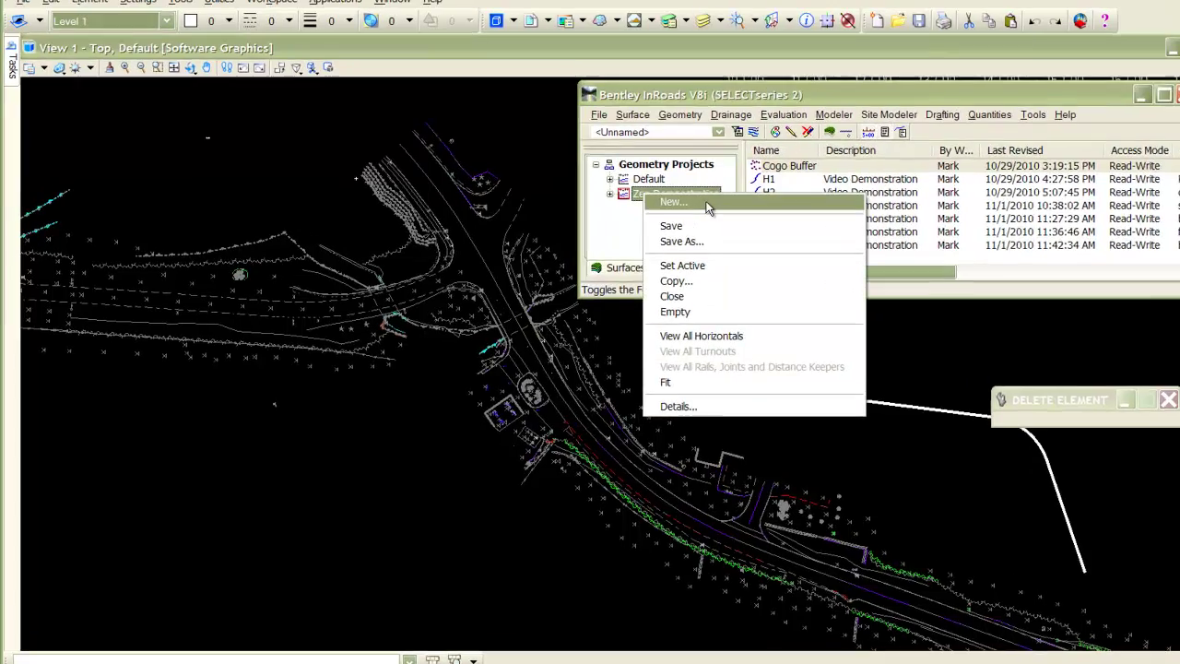
click(693, 197)
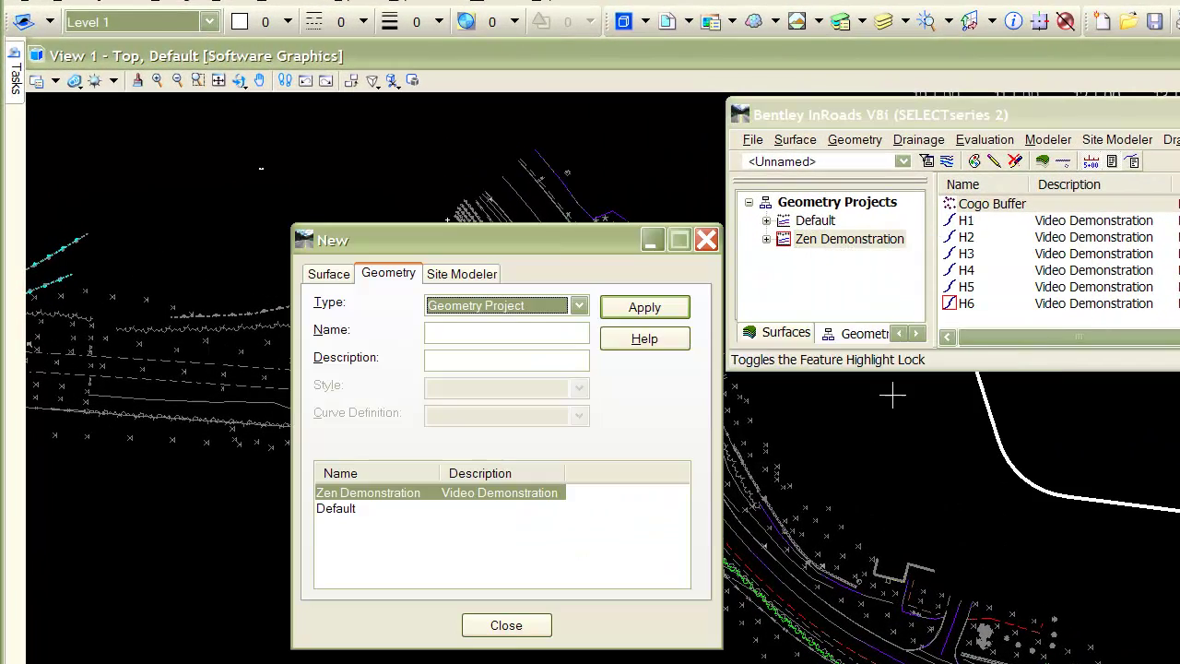
click(579, 306)
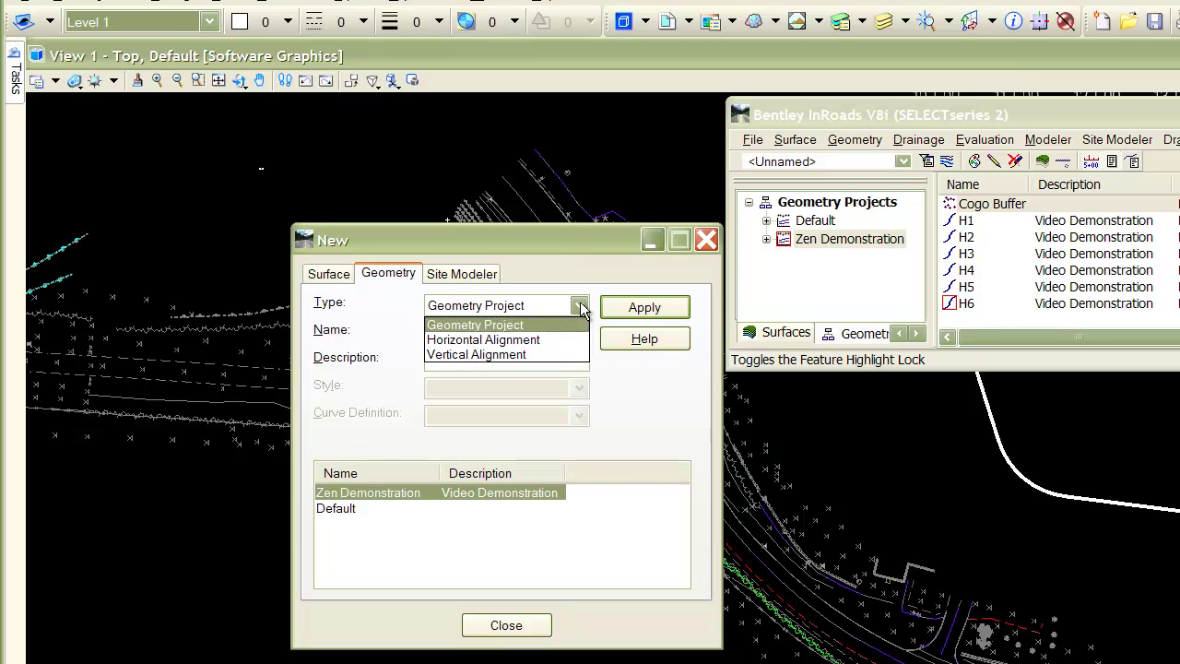
click(550, 337)
click(475, 333)
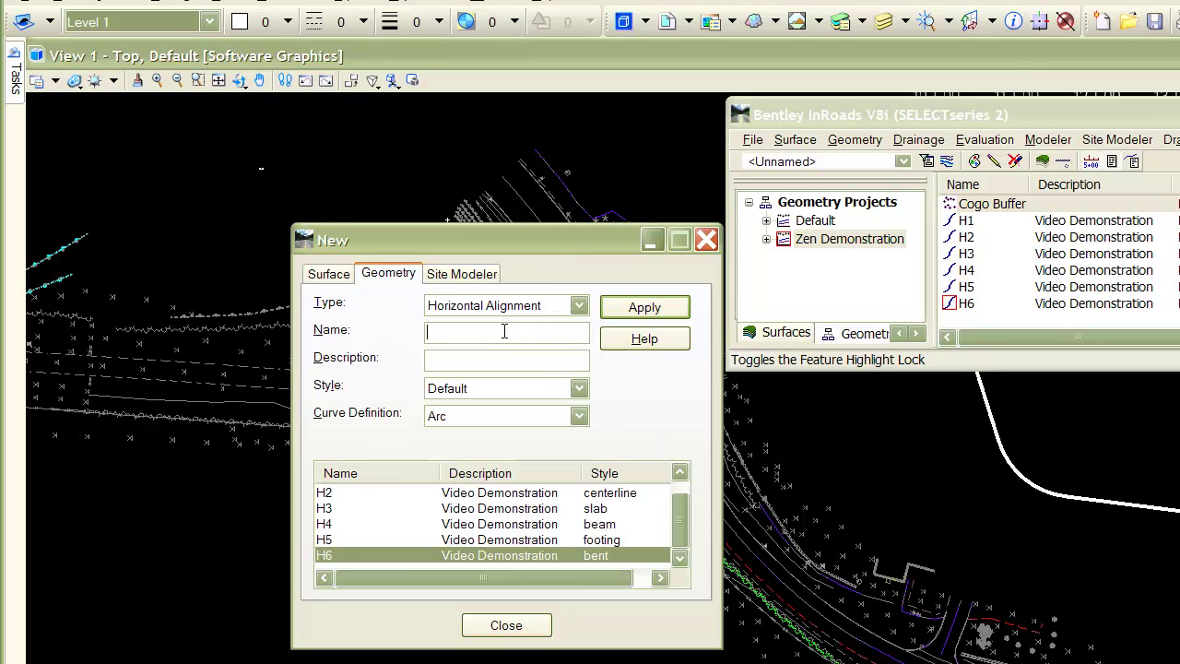
text(H7)
click(449, 360)
text(Zen Demonstration)
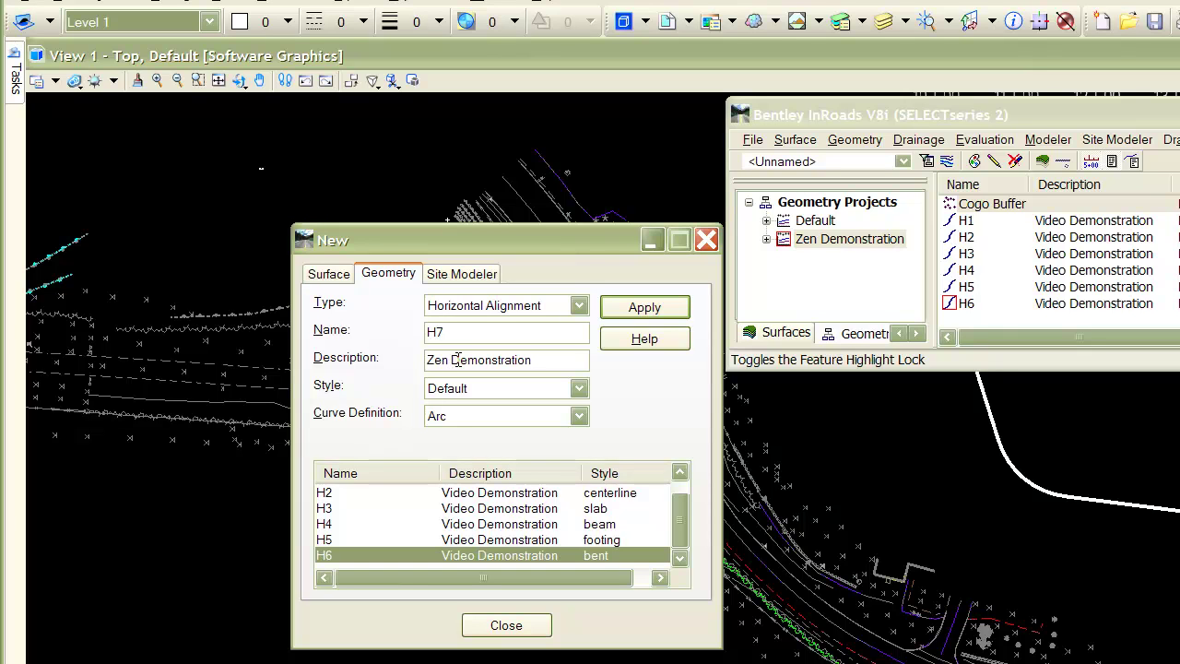
click(575, 388)
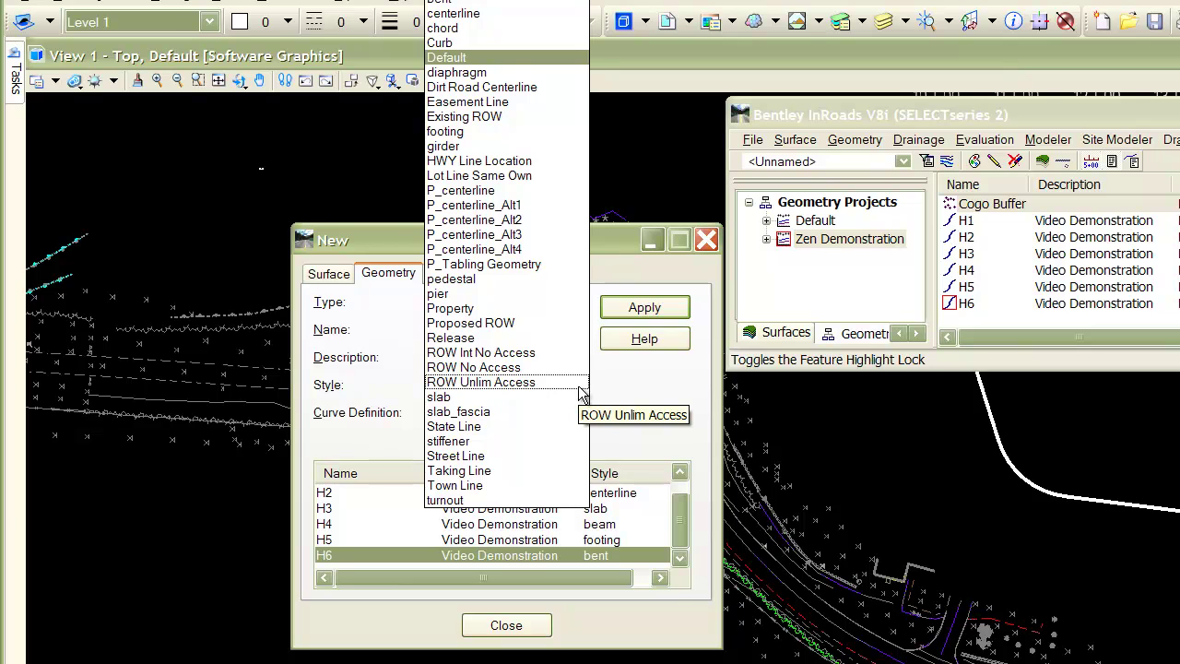
click(488, 13)
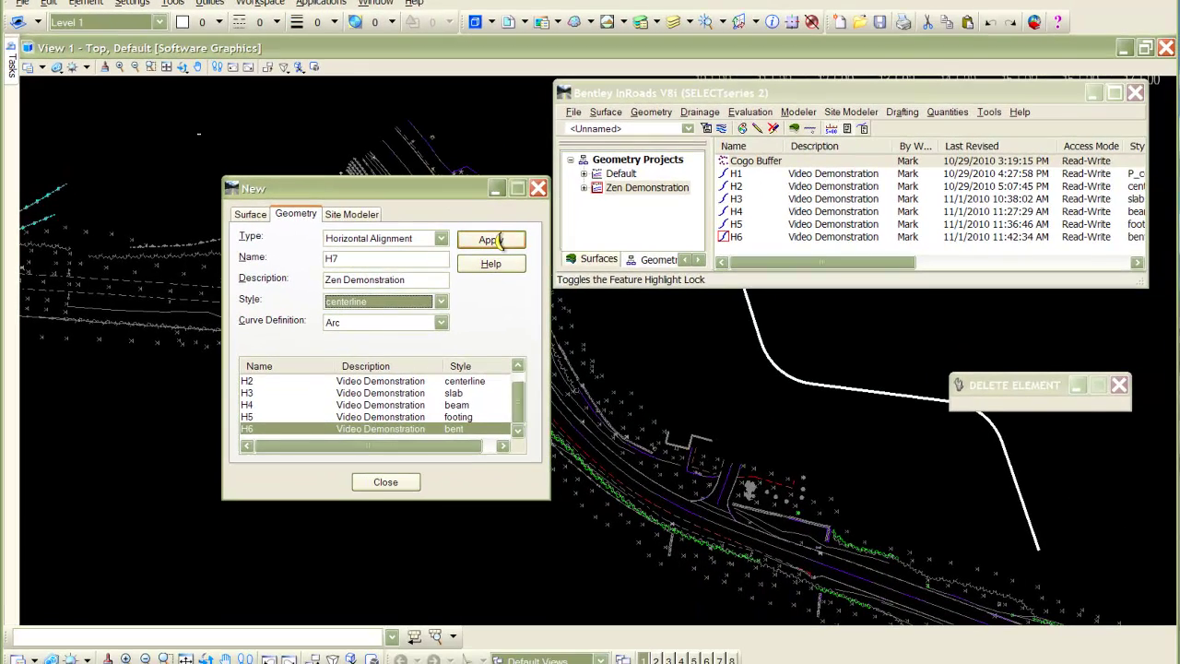
click(651, 307)
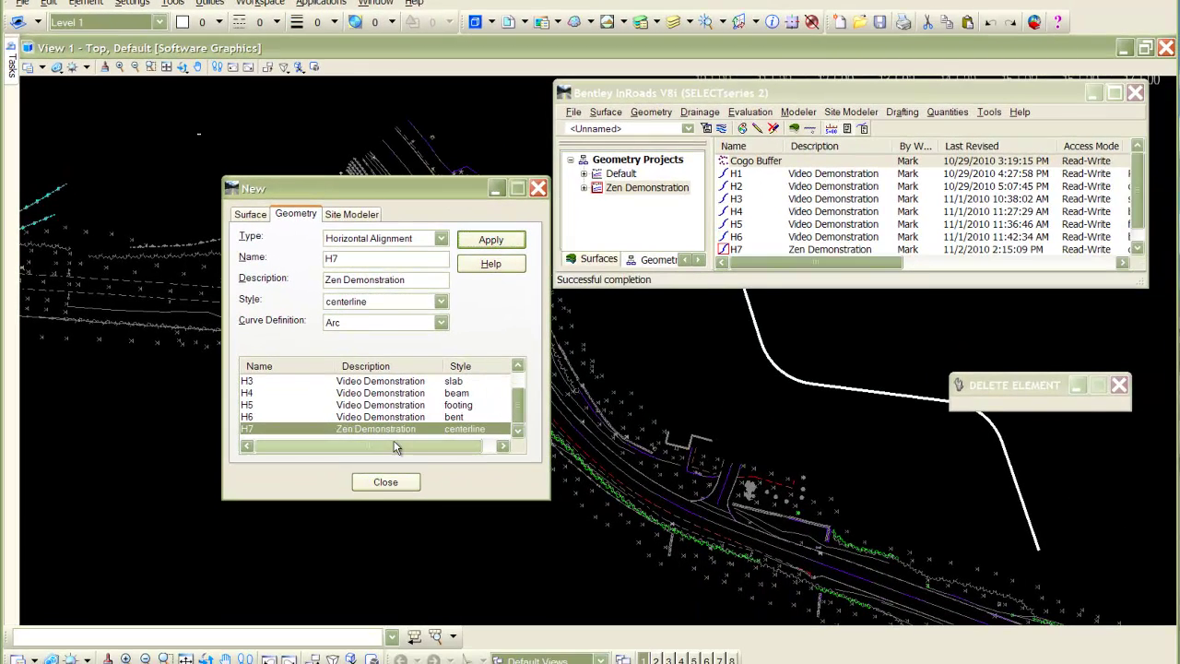
click(385, 487)
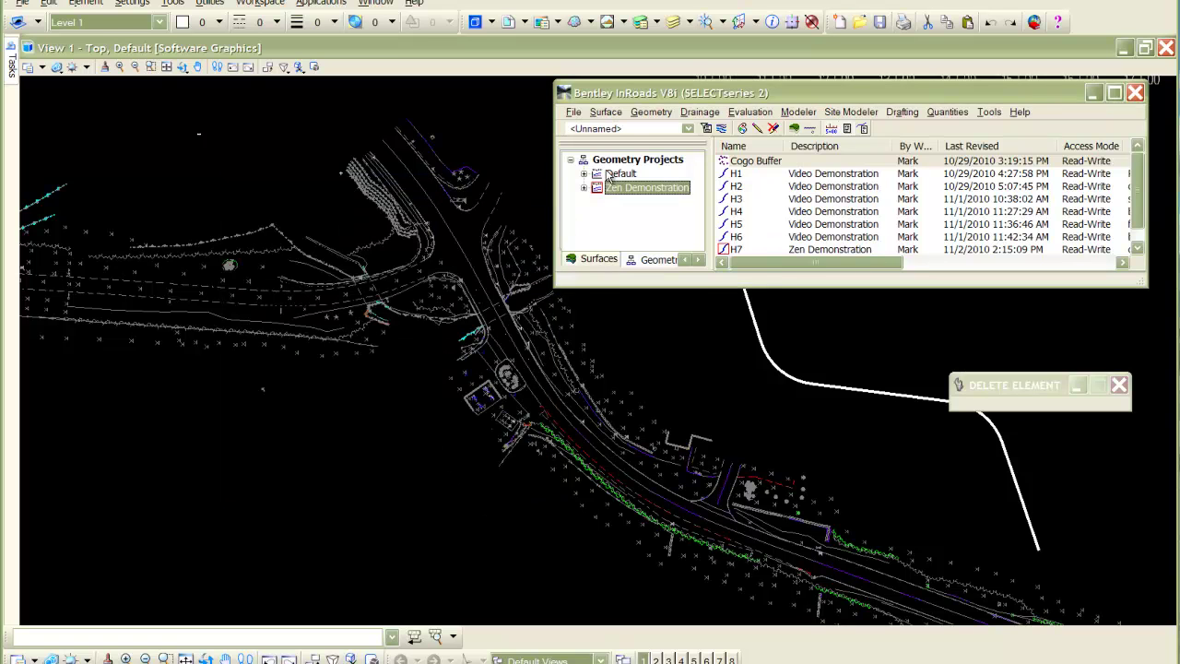
Lay out the active alignment with four PIs along the existing road, from its northern end to the side-street junction, with curves at the two middle PIs.
click(649, 113)
mouse_move(678, 164)
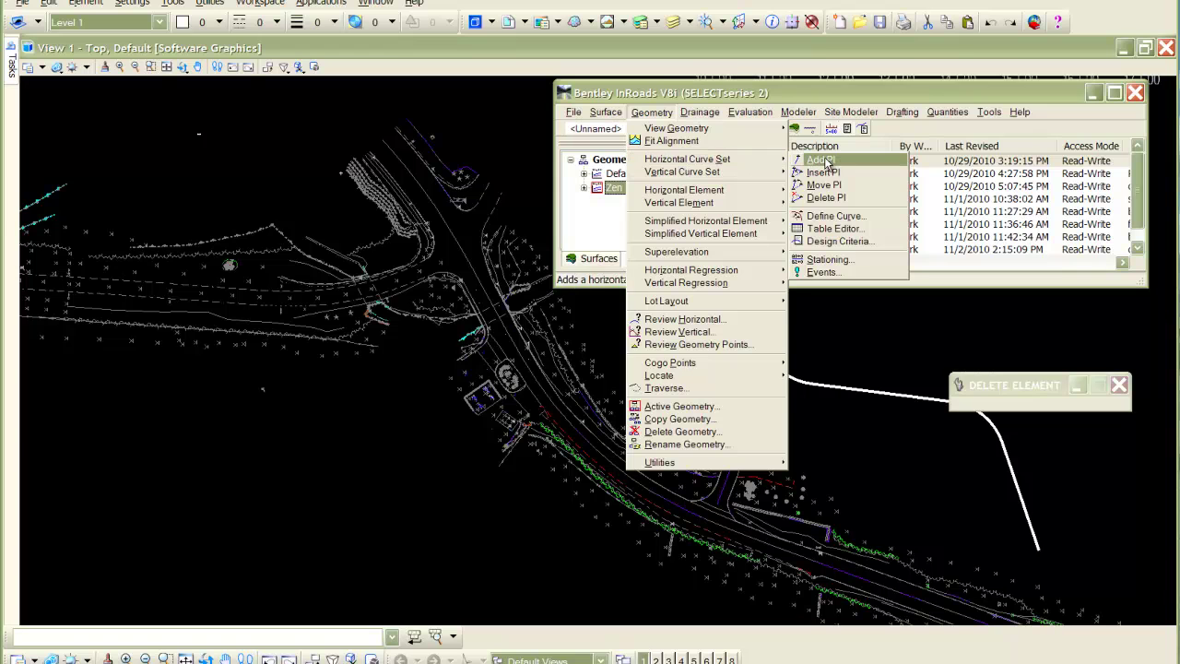
click(822, 161)
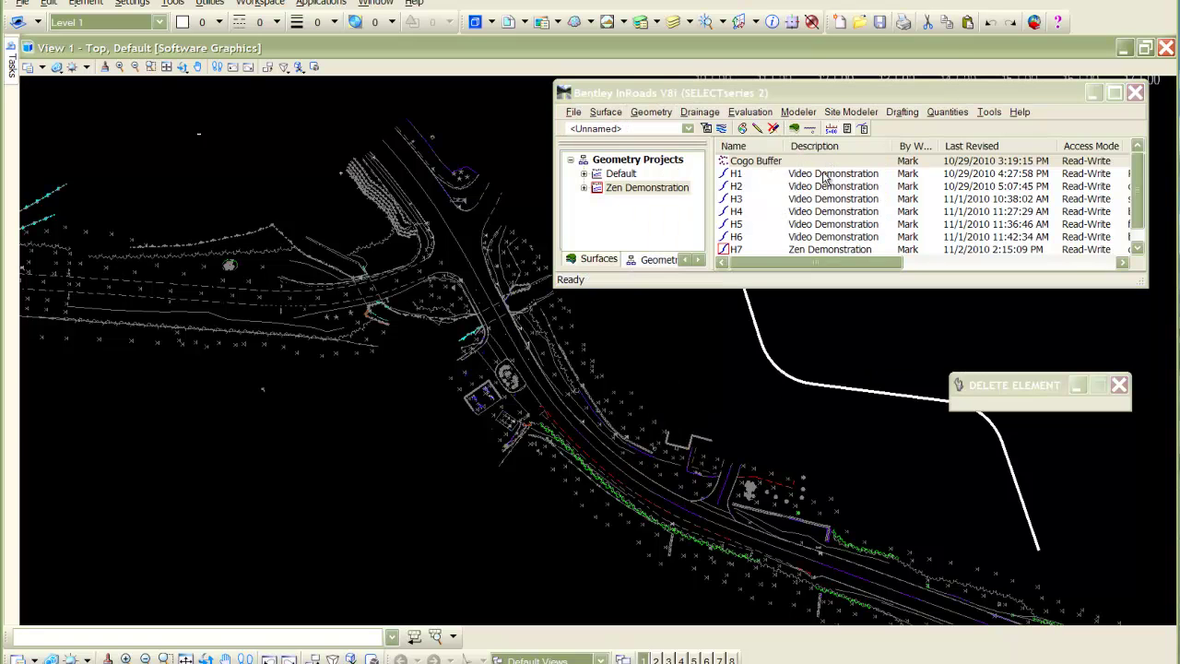
click(385, 141)
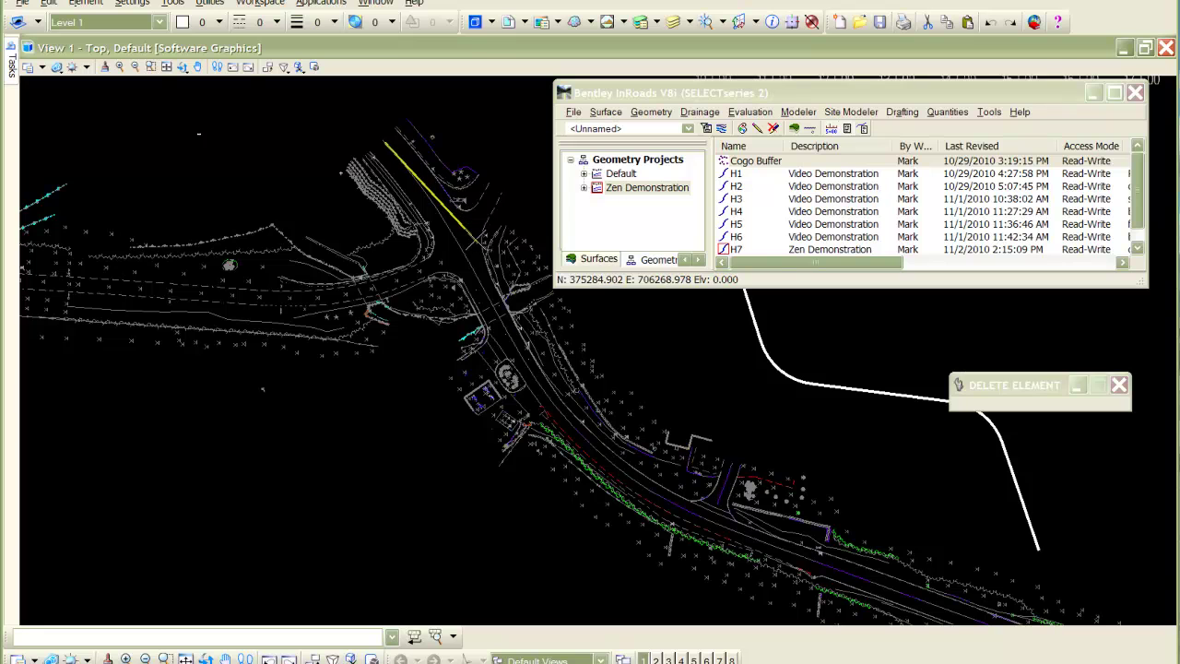
right_click(485, 247)
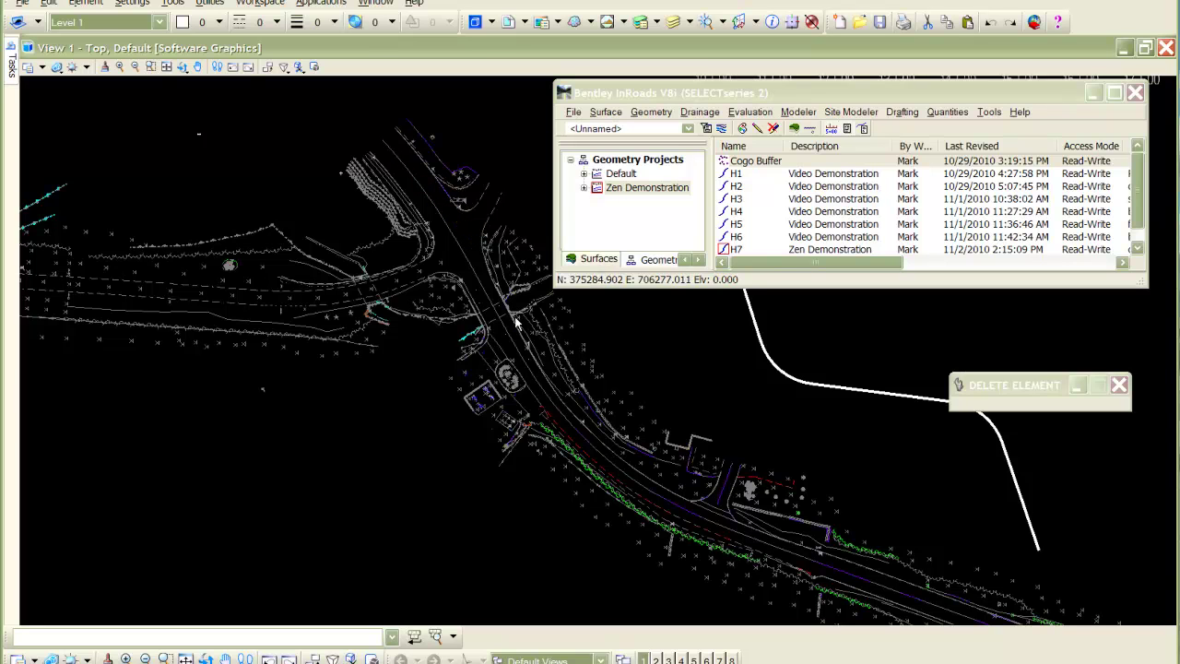
click(516, 321)
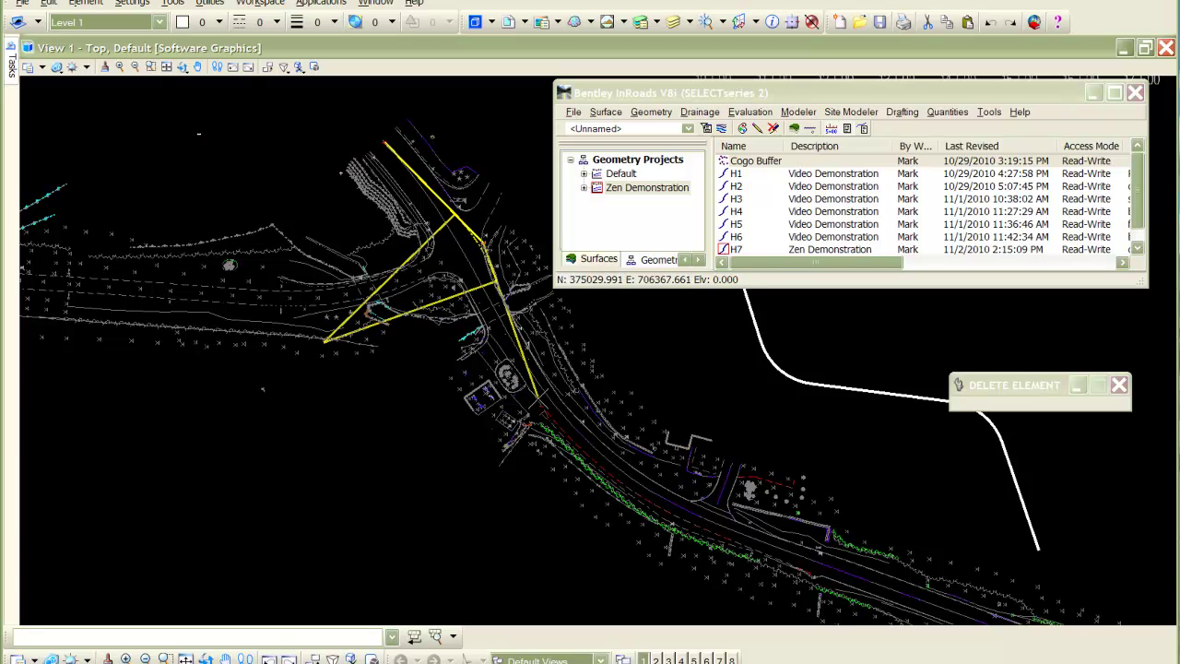
right_click(557, 422)
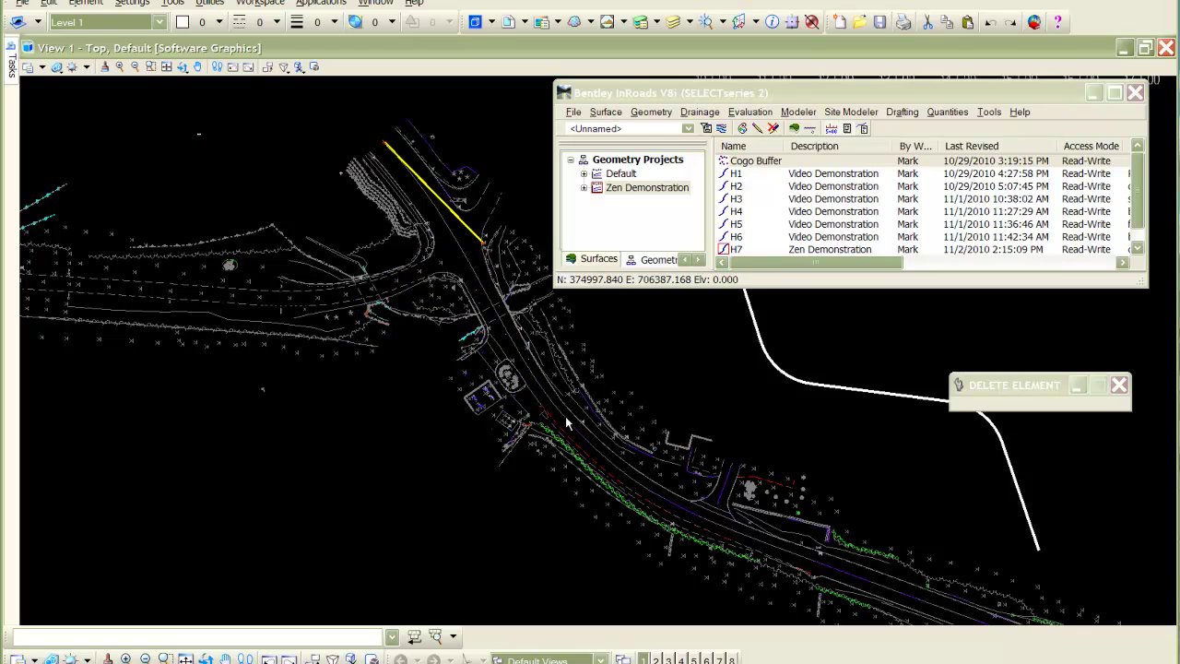
click(558, 424)
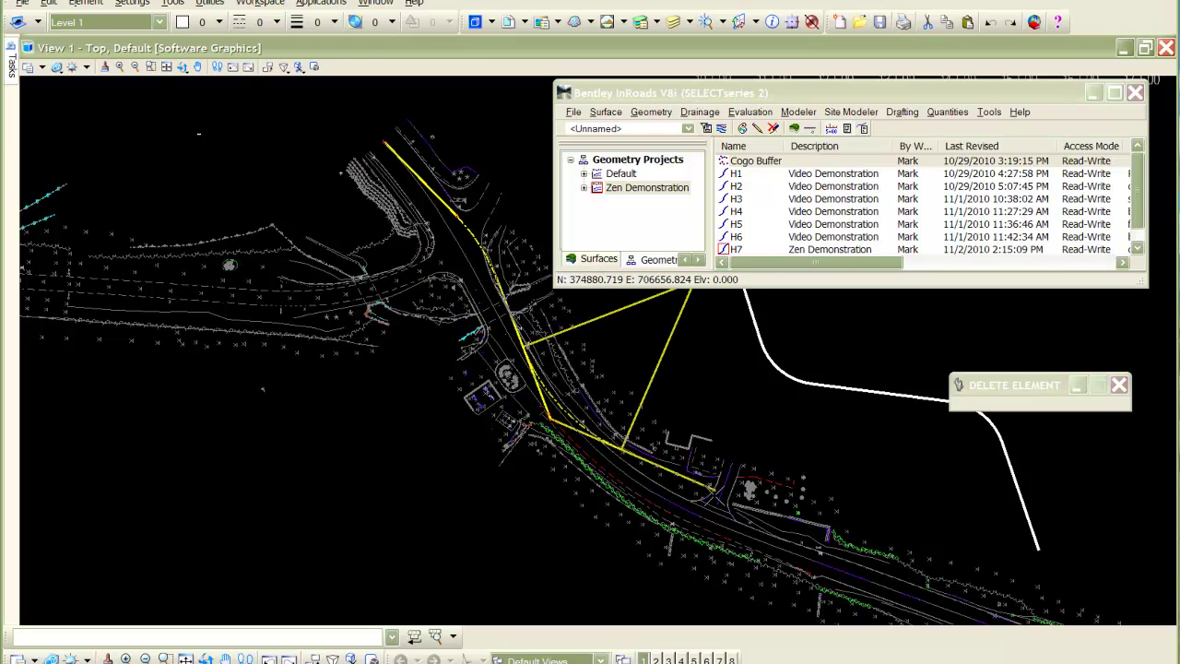
right_click(718, 496)
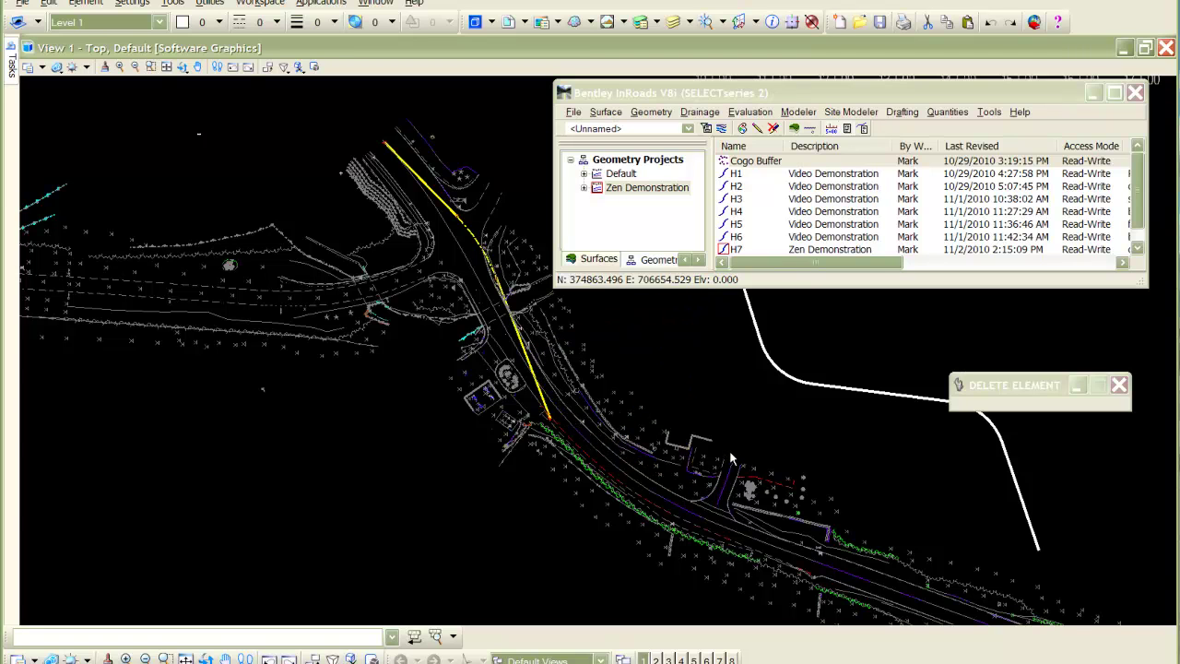
click(729, 452)
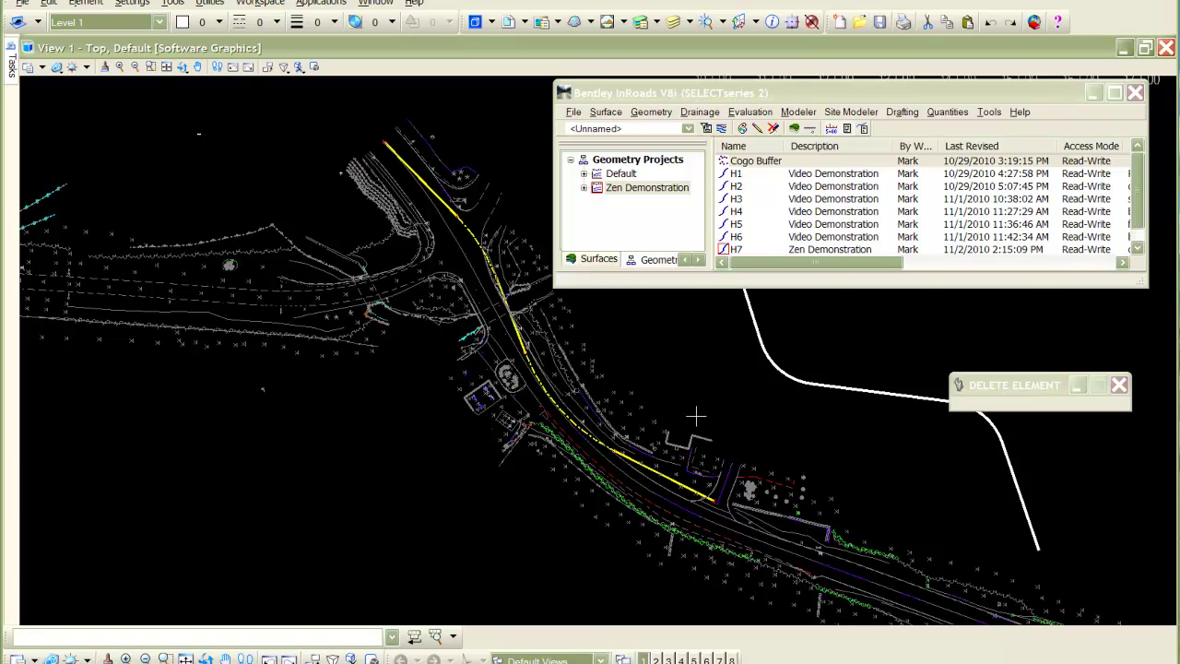
Display stationing along the whole H7 alignment with the current View Stationing settings.
click(650, 111)
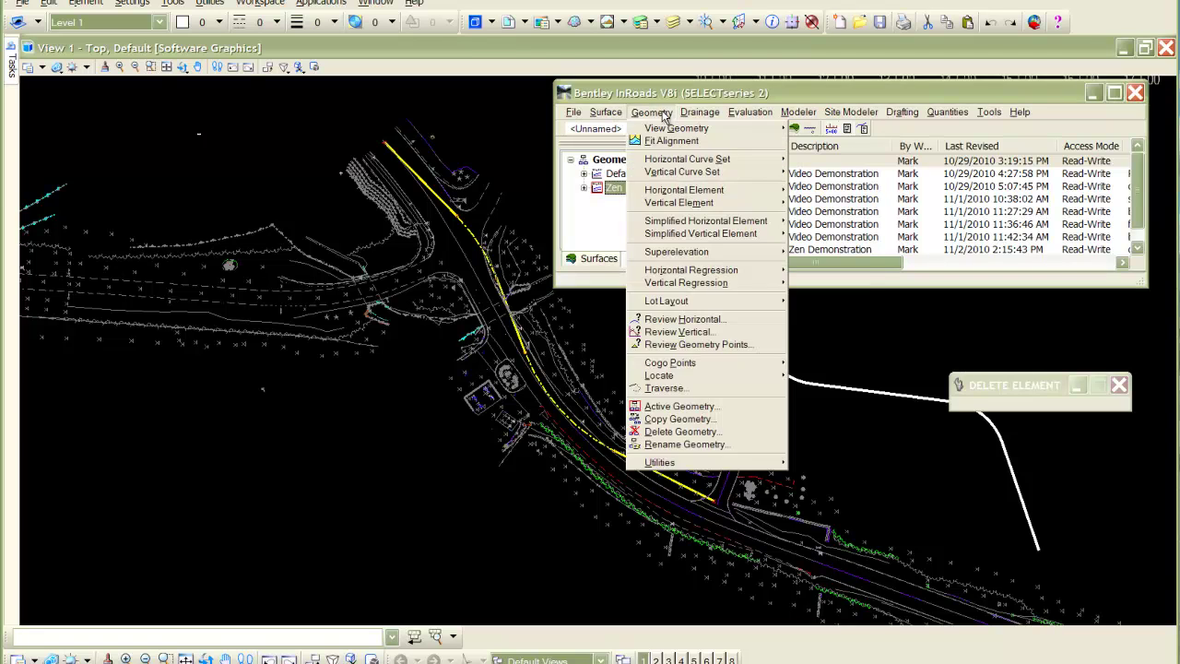
mouse_move(659, 134)
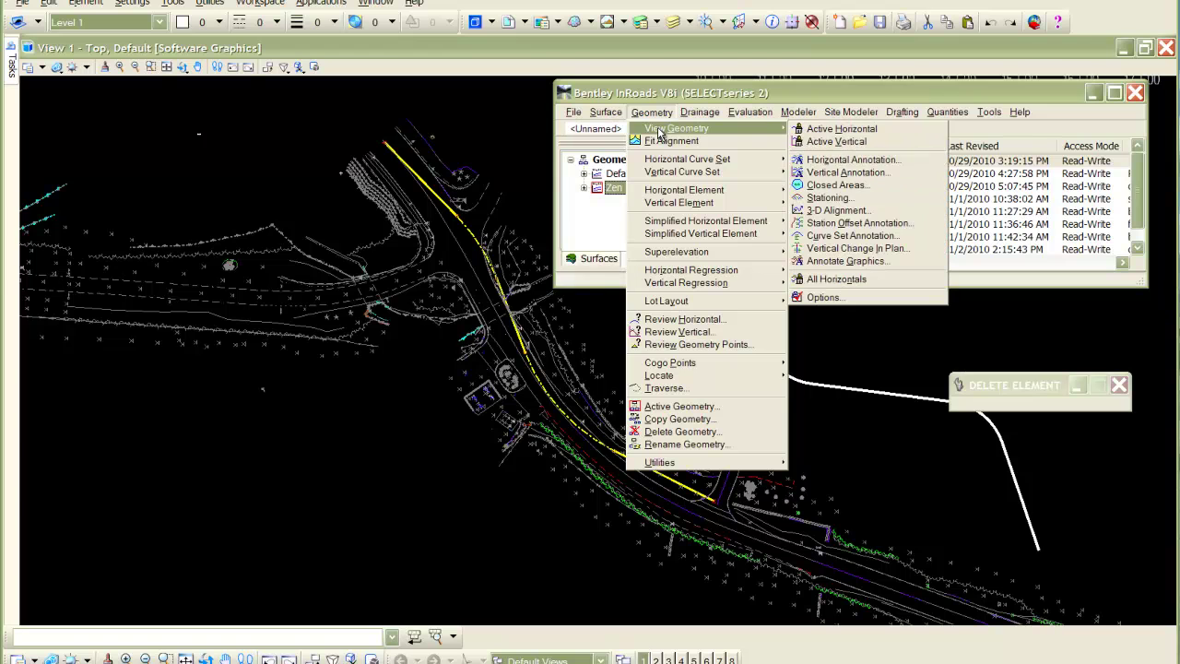
click(826, 200)
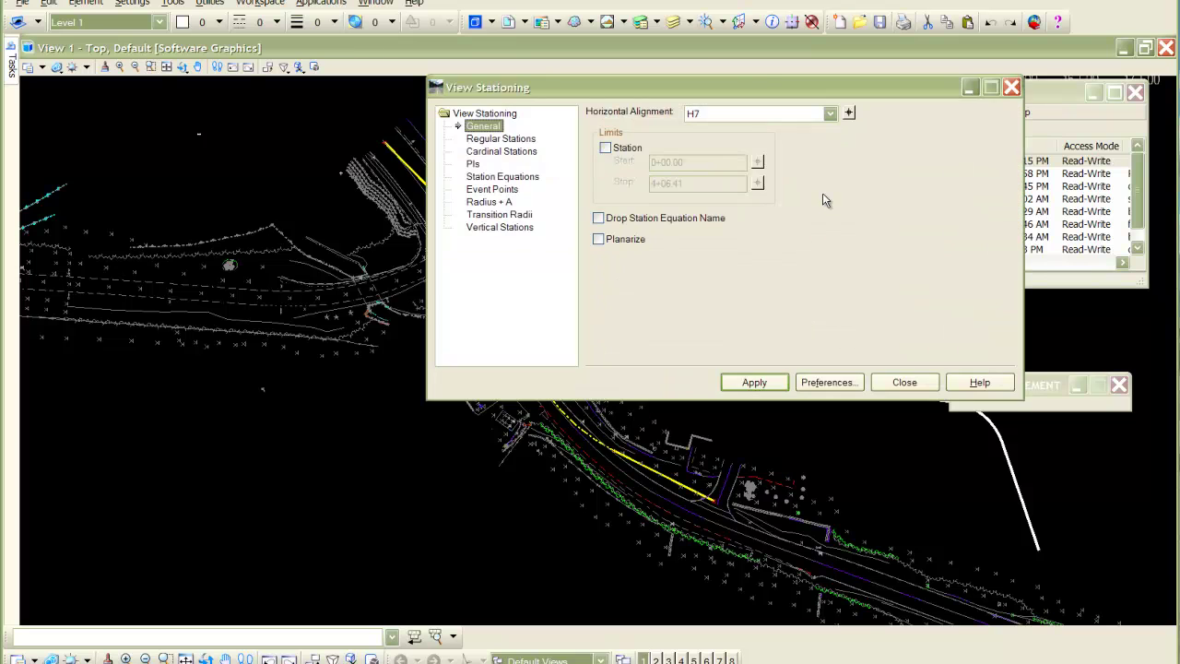
drag(752, 84, 856, 53)
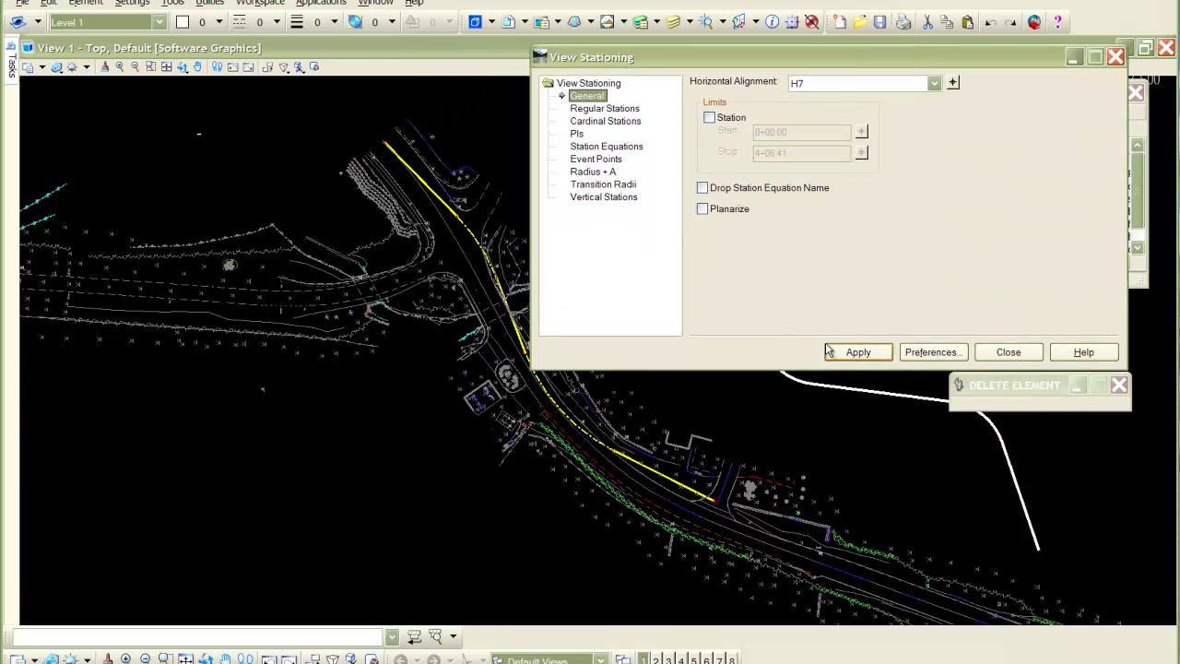
click(854, 356)
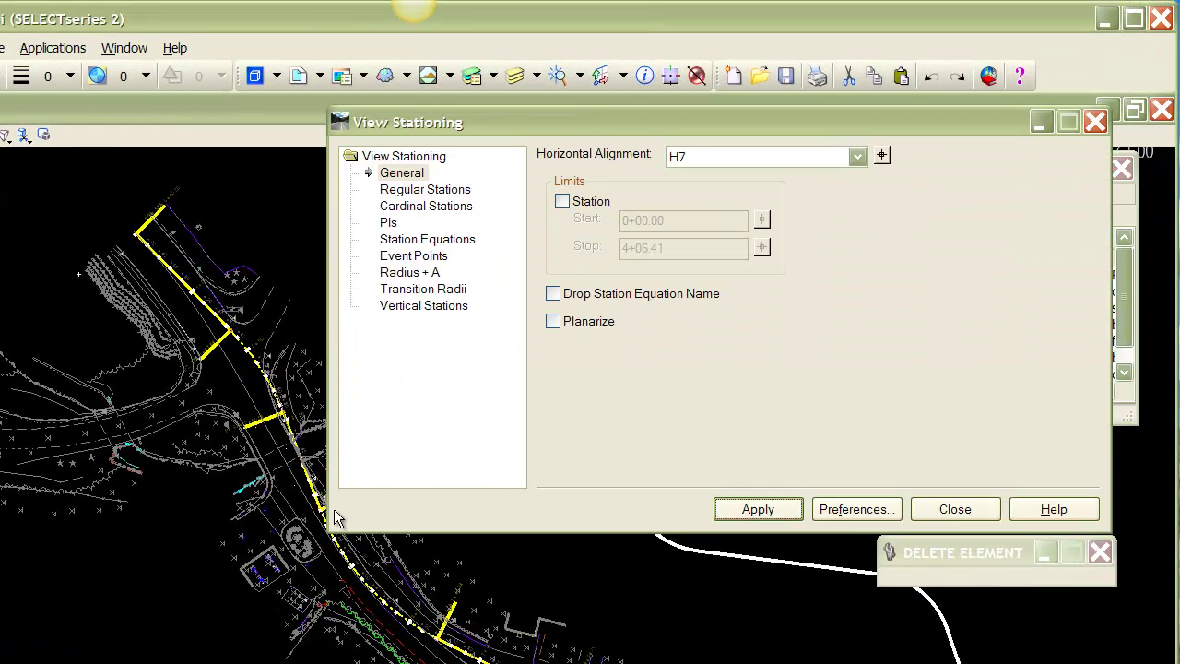
click(955, 509)
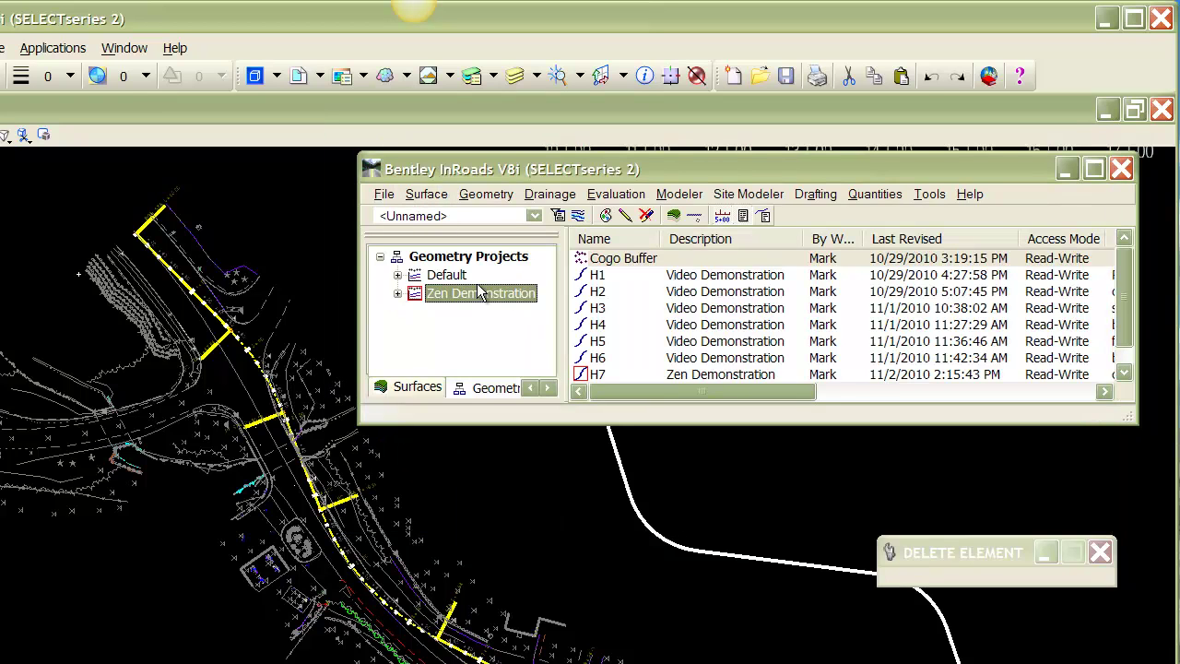
Examine the styles available for a new horizontal alignment, select centerline, and close without creating another alignment.
click(384, 193)
click(518, 164)
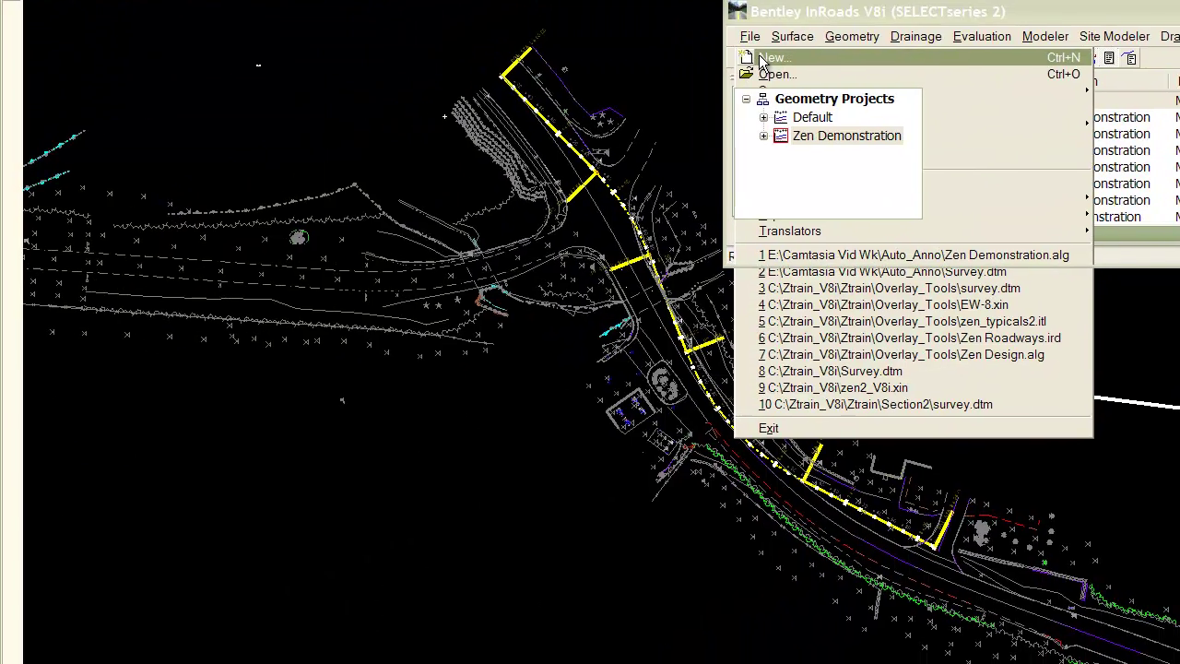
click(392, 170)
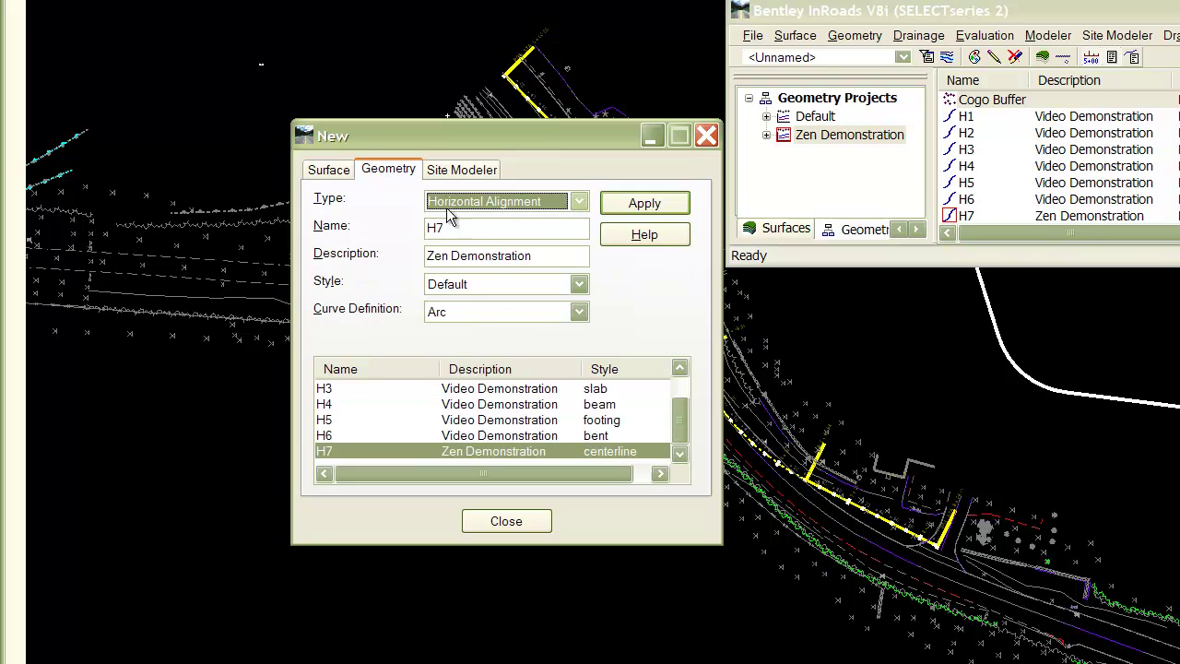
click(579, 286)
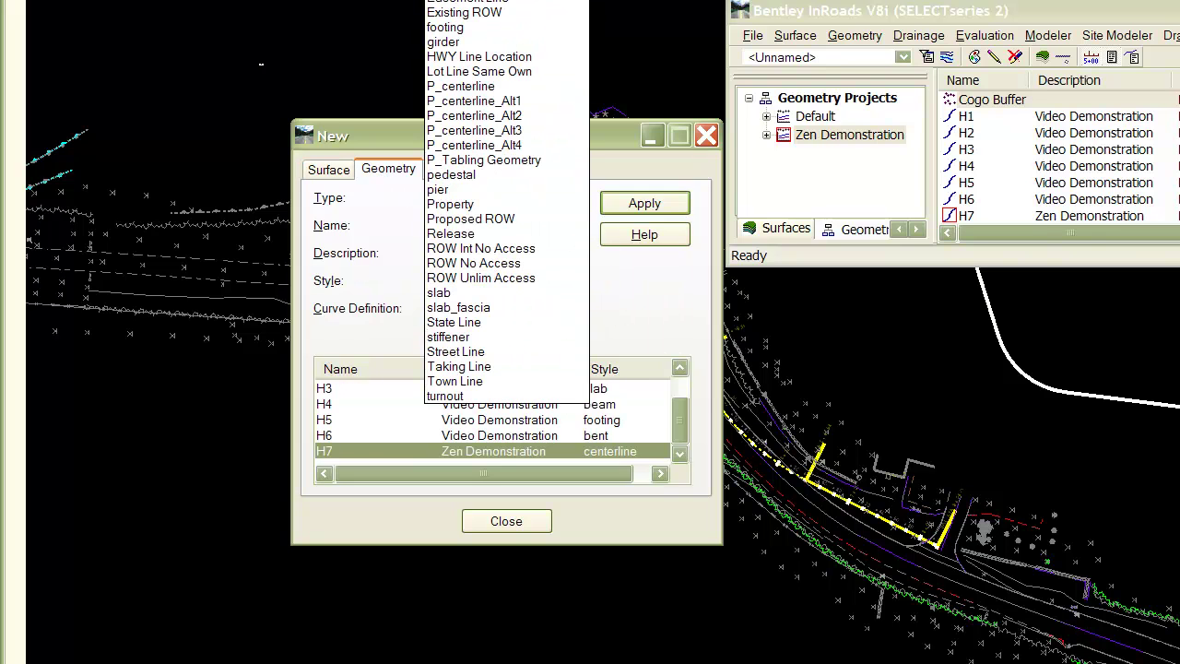
click(522, 290)
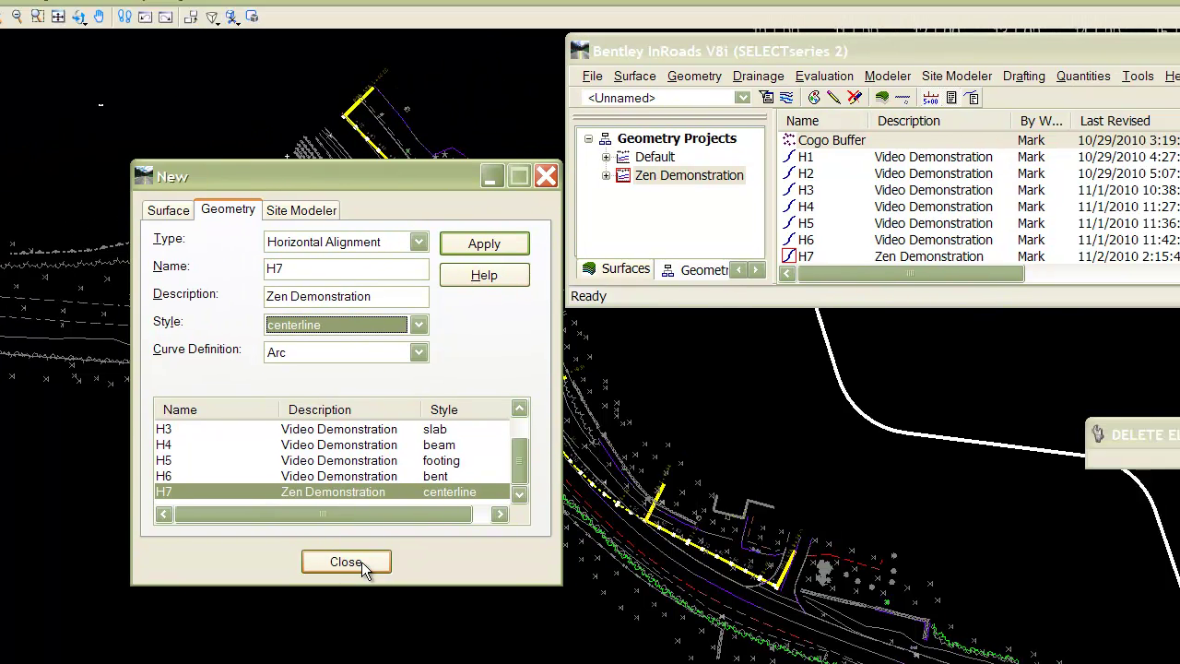
click(522, 521)
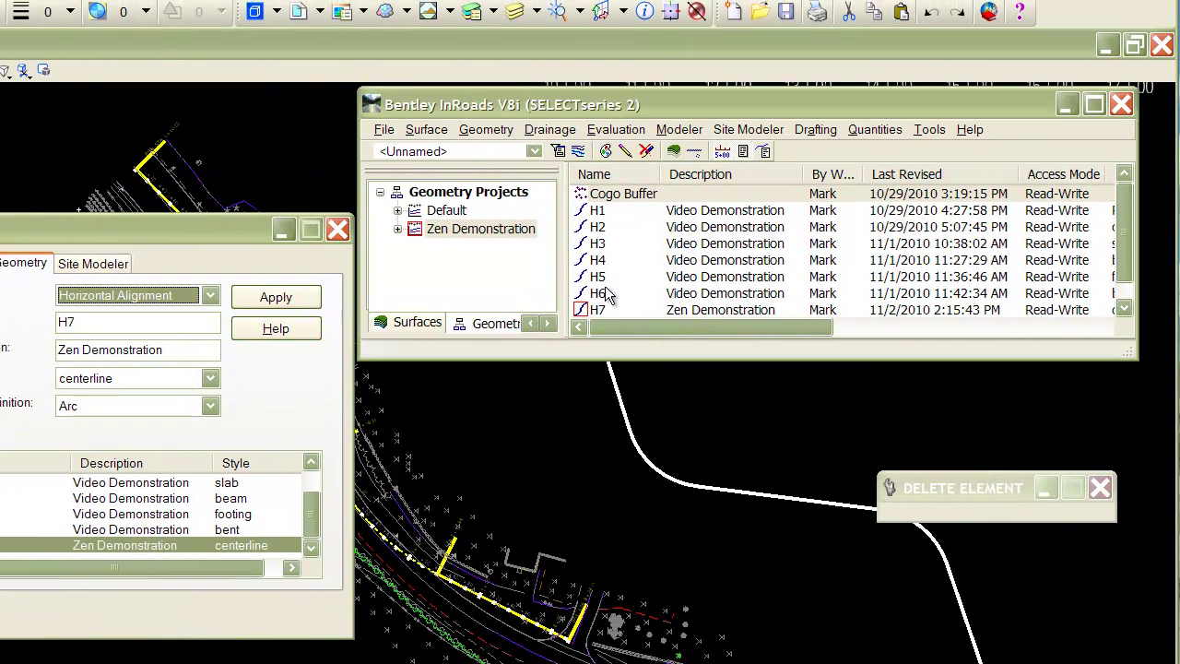
Save the current View Stationing settings as a new preference named centerline.
click(479, 132)
mouse_move(486, 153)
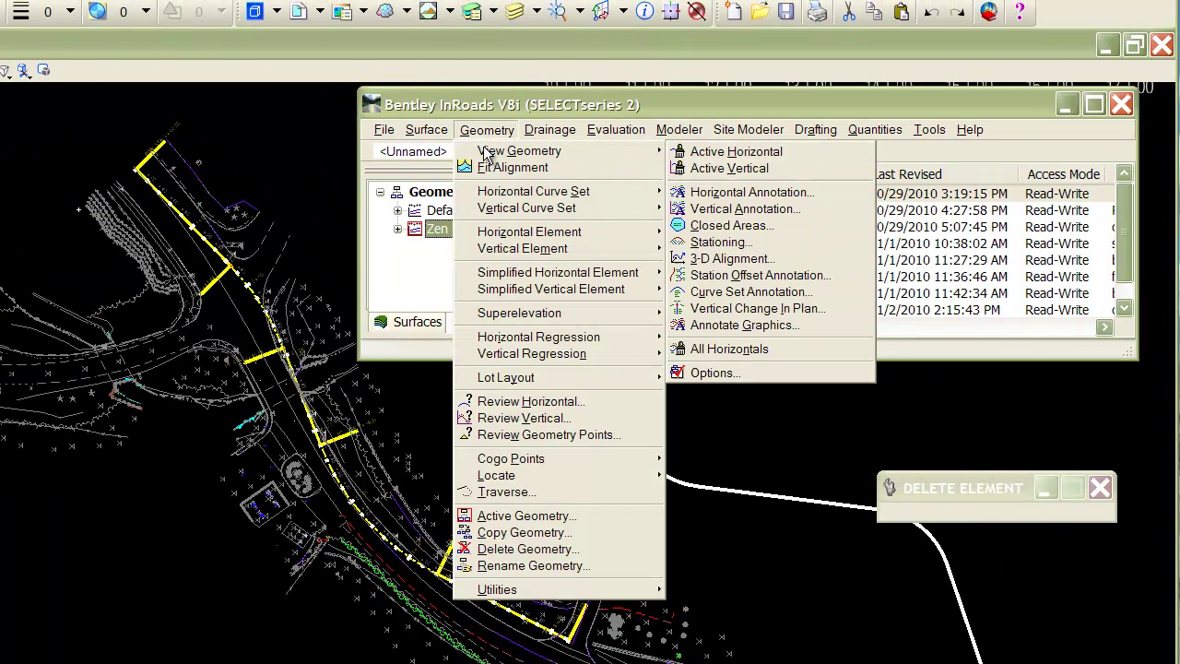
click(724, 242)
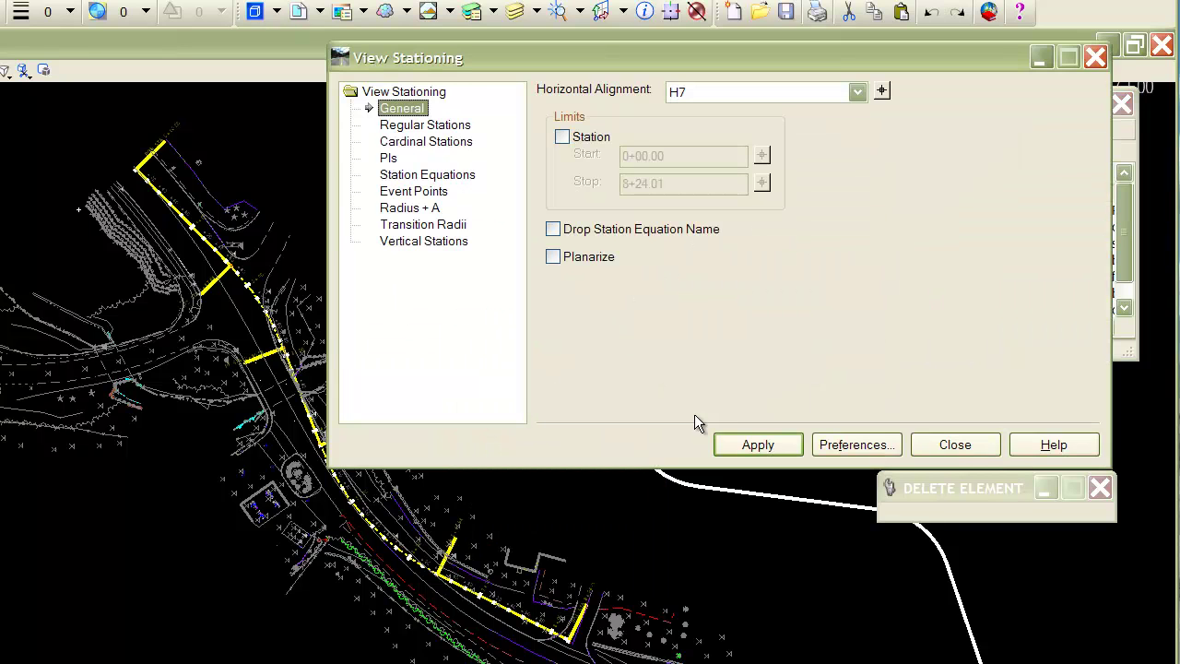
drag(680, 60, 644, 100)
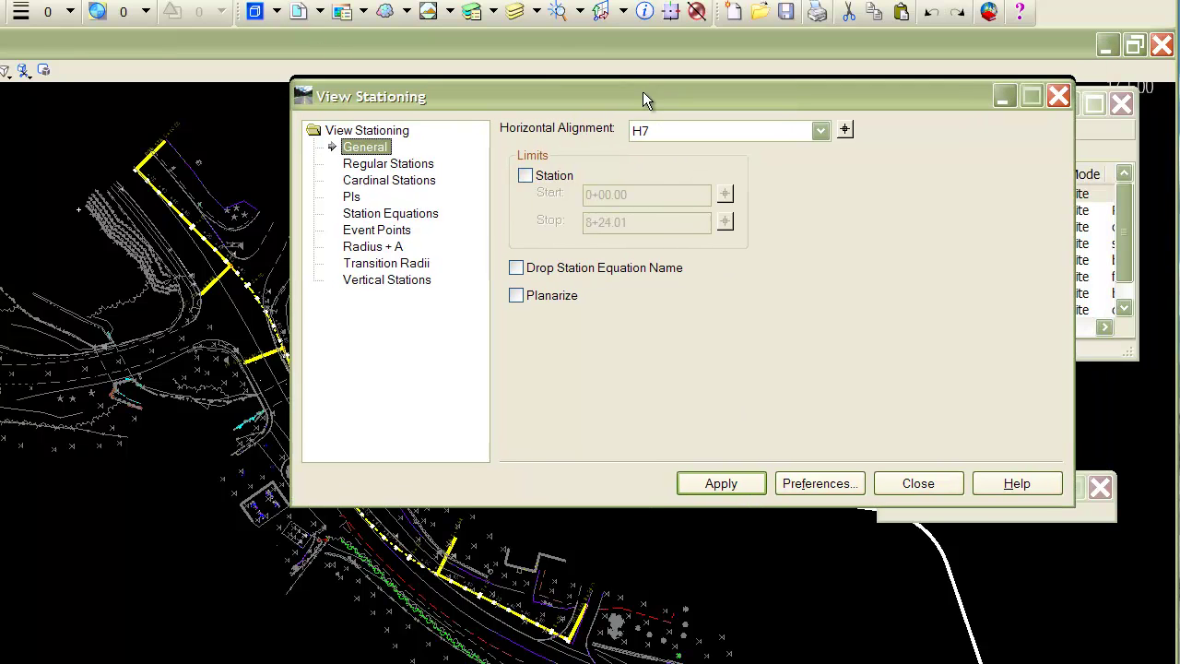
click(818, 484)
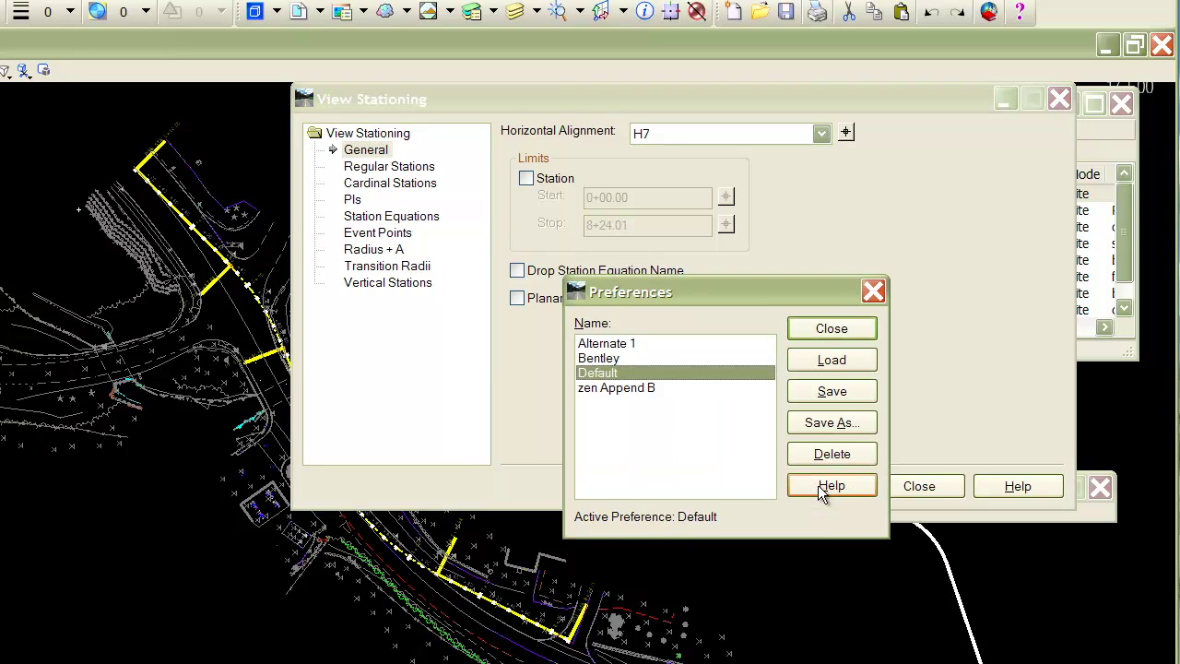
click(818, 421)
text(c)
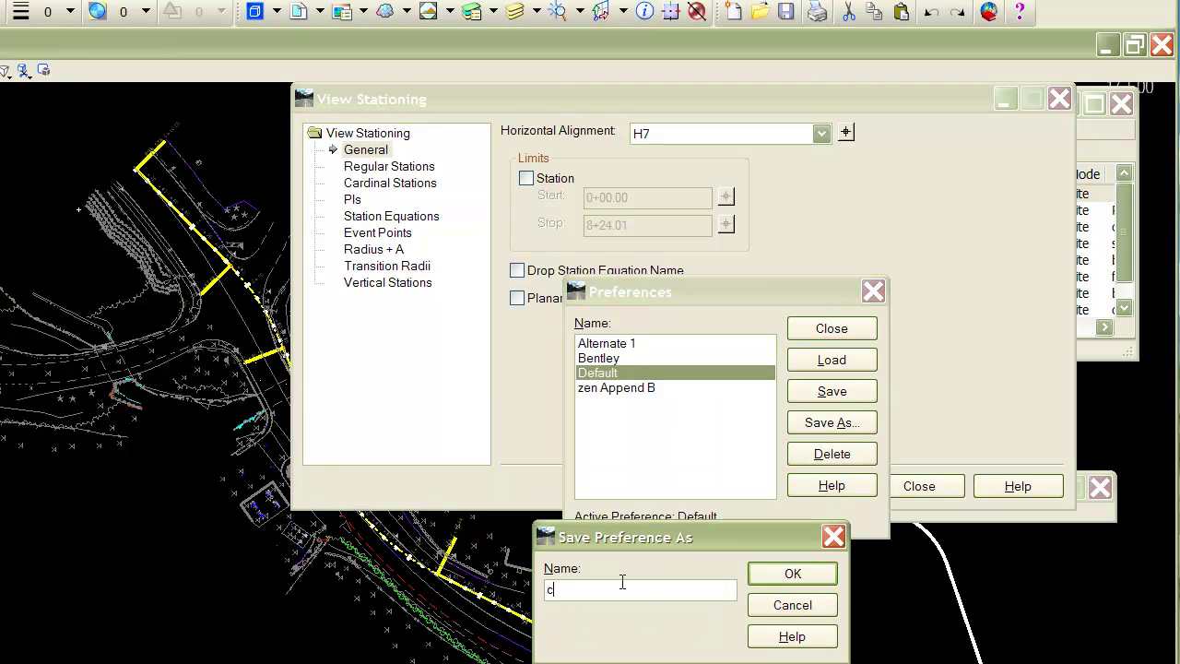
text(enterline)
click(791, 574)
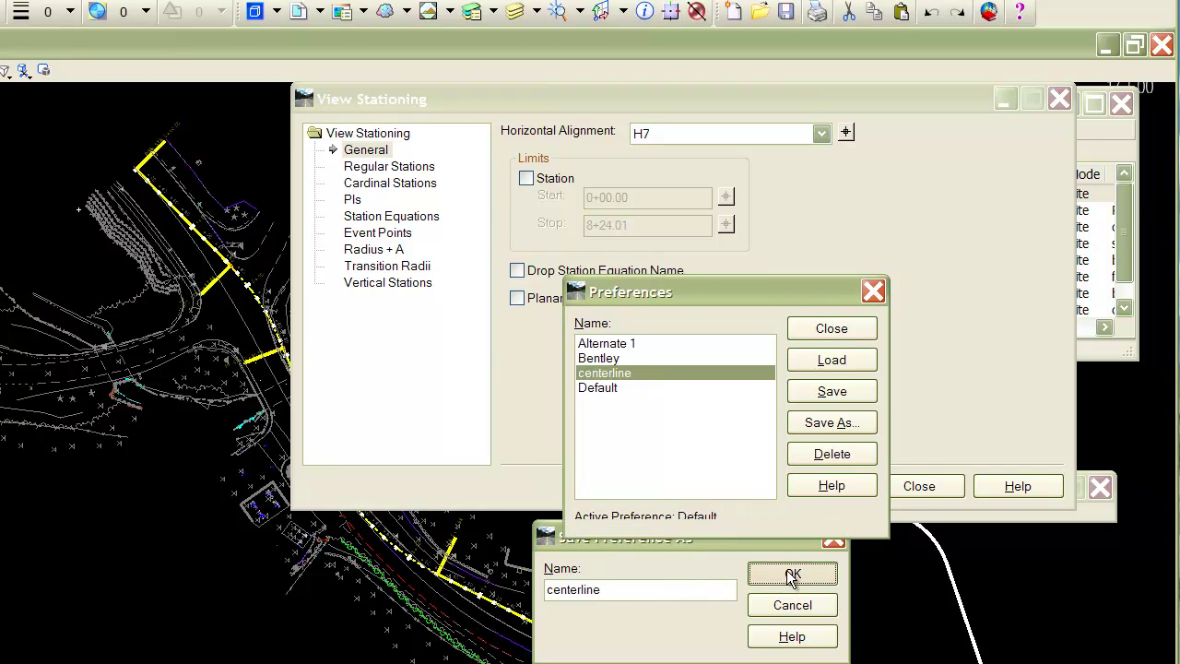
Close the stationing preferences and View Stationing settings, and open the Geometry Options for viewing geometry.
click(830, 330)
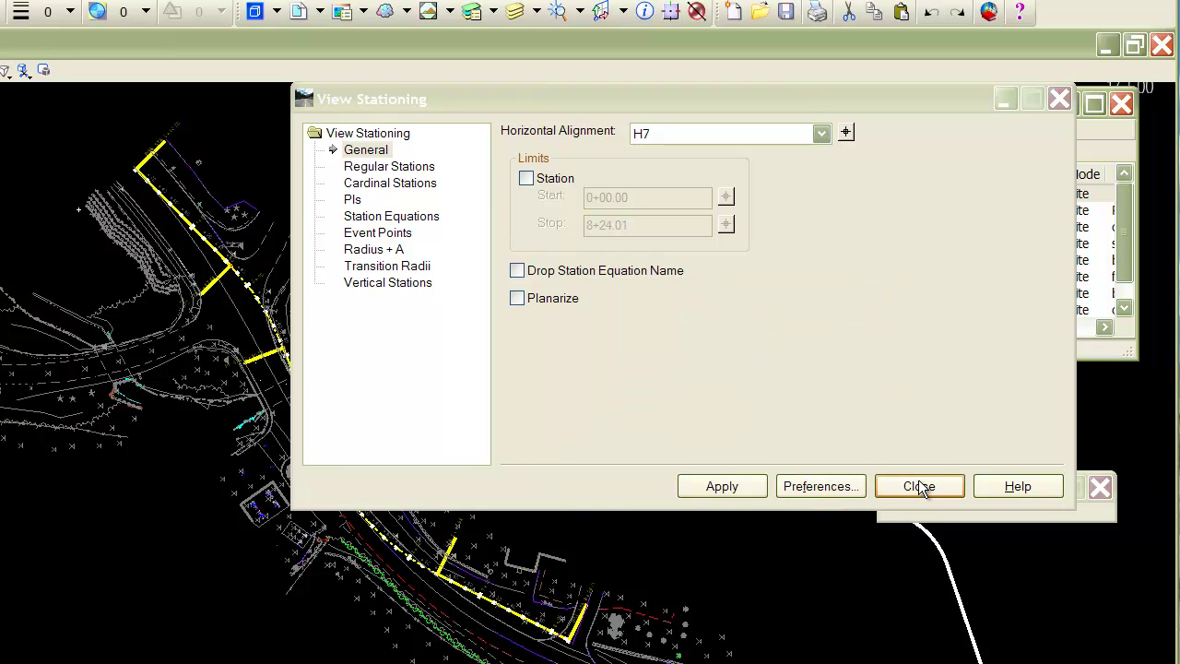
click(918, 487)
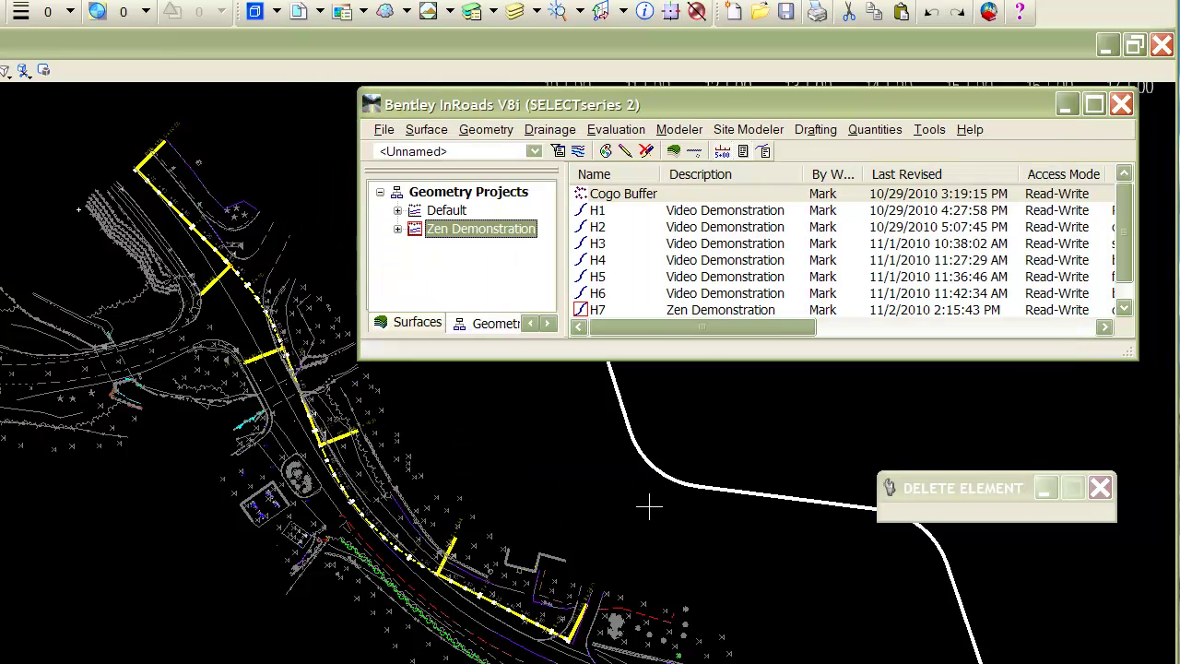
click(493, 132)
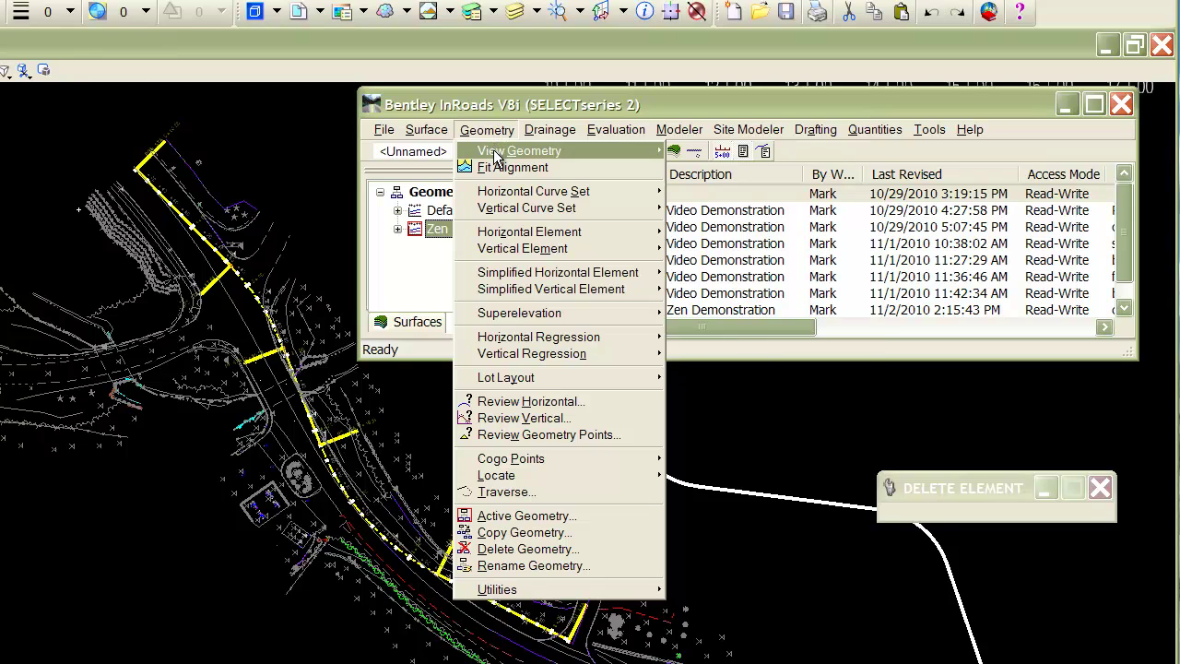
mouse_move(496, 155)
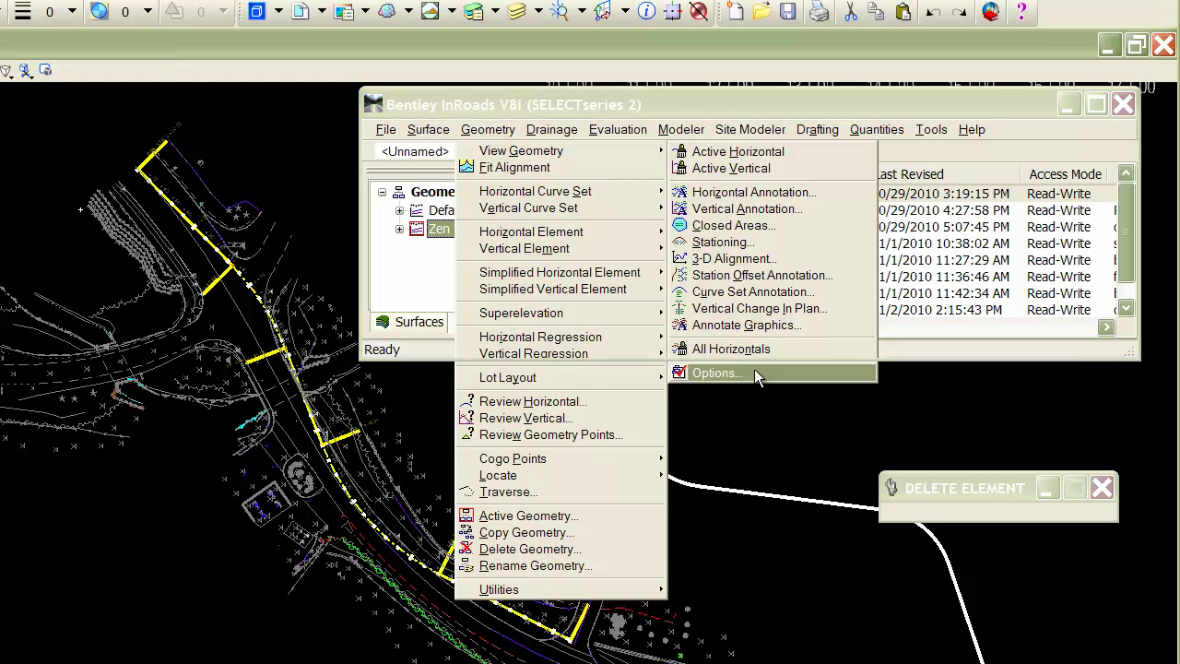
click(755, 373)
drag(95, 231, 639, 203)
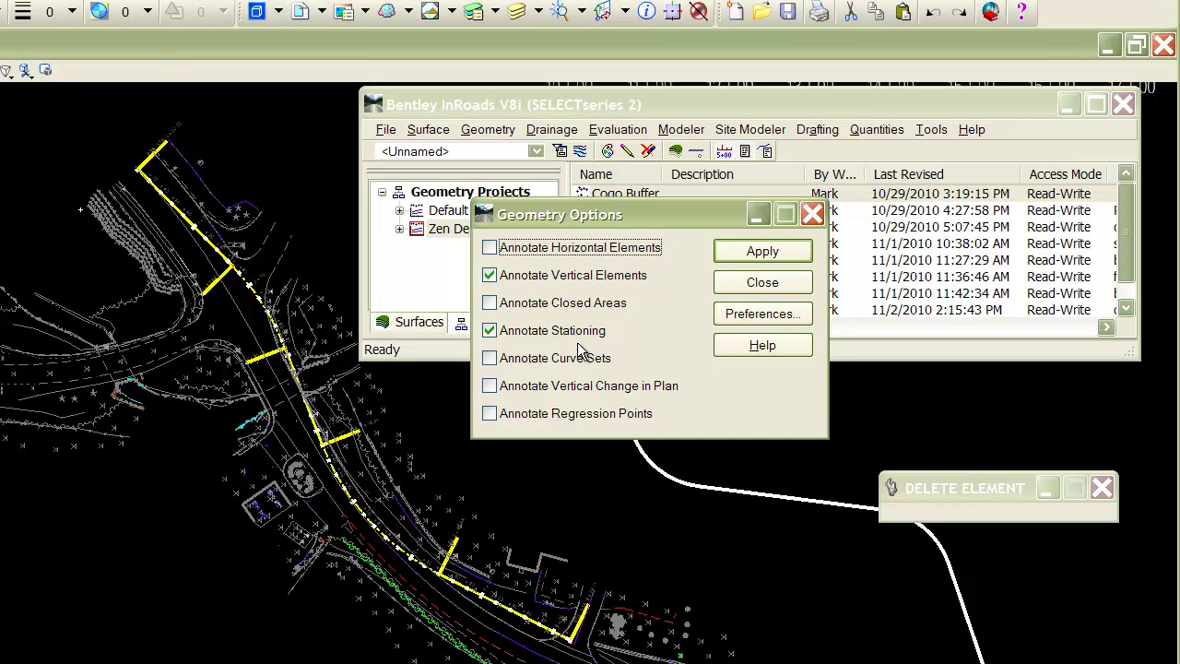
Save the current Geometry Options as a new preference named centerline, and close the options.
click(754, 315)
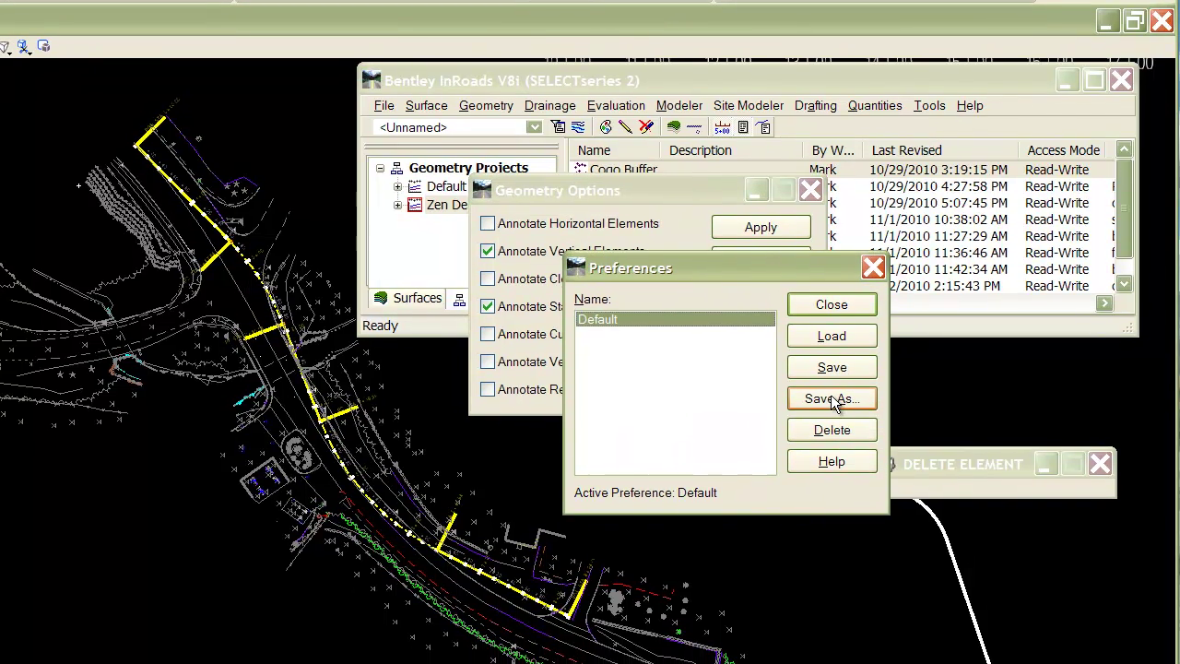
click(837, 426)
text(ce)
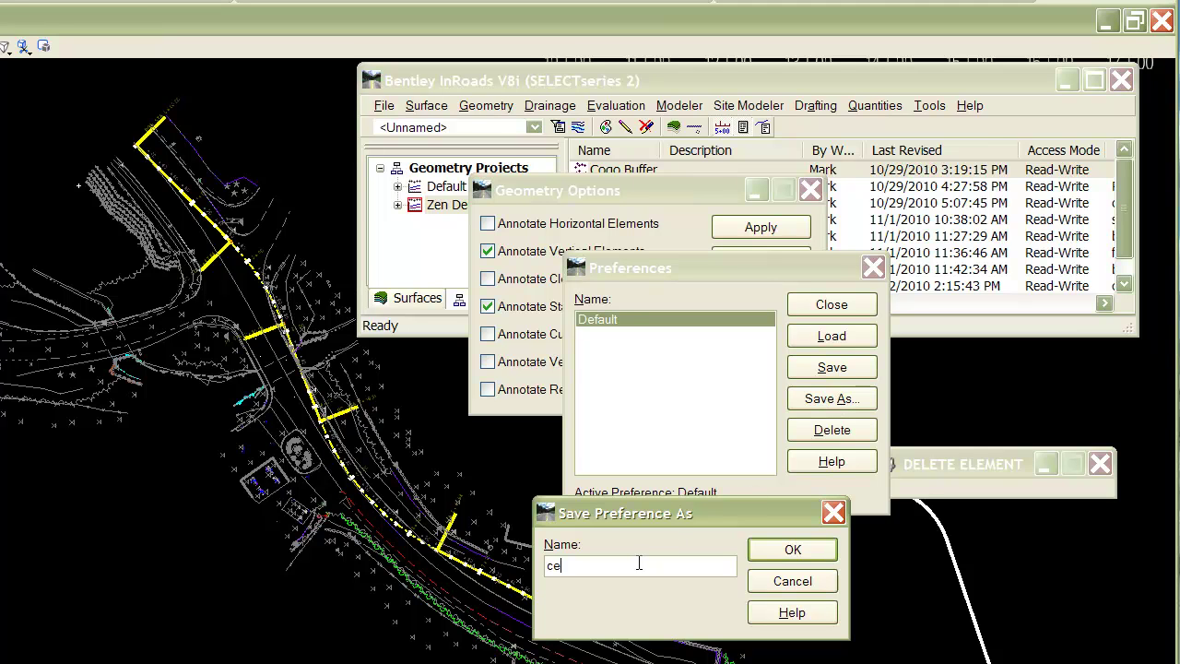
text(nterline)
click(787, 550)
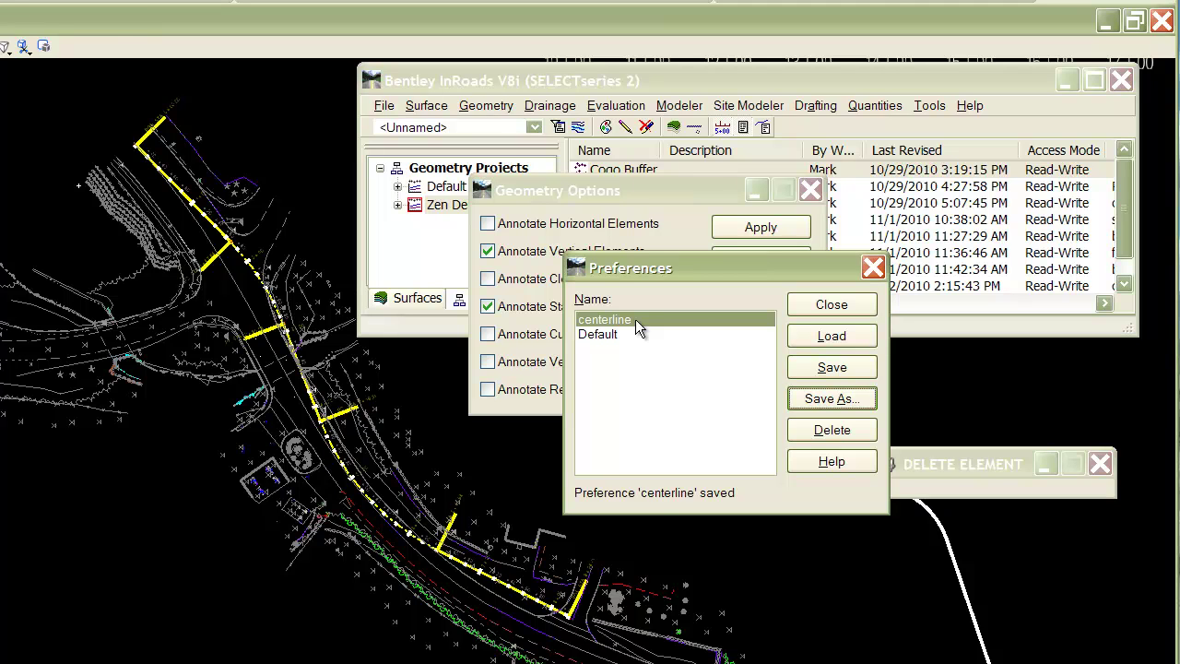
click(822, 305)
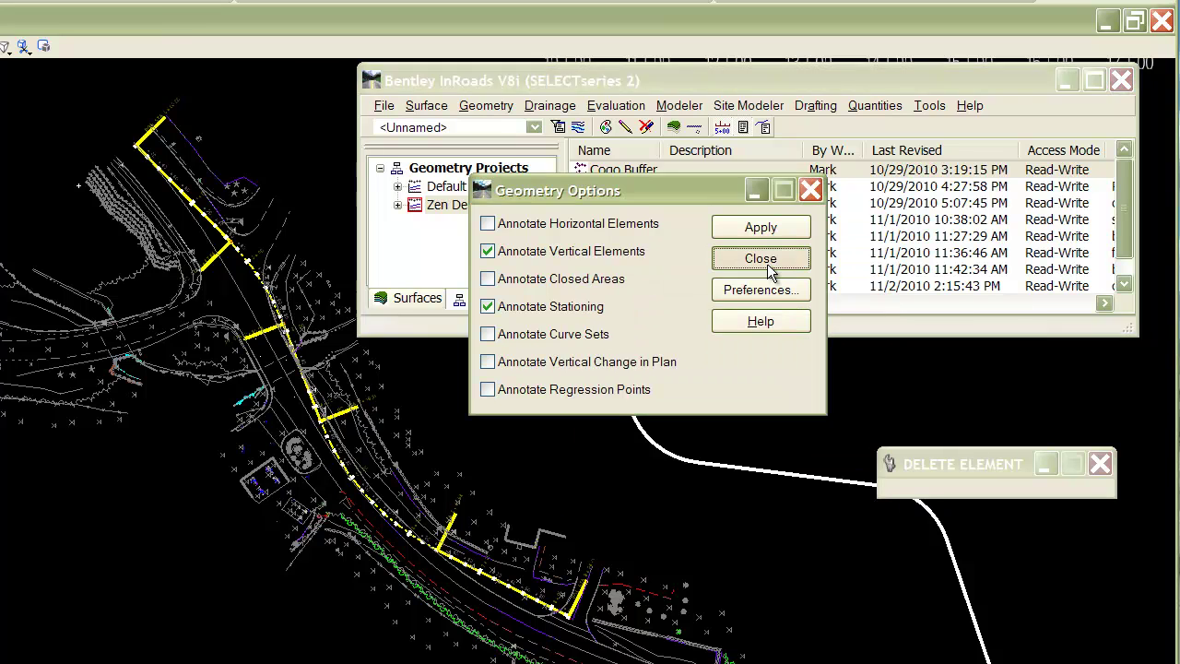
click(767, 264)
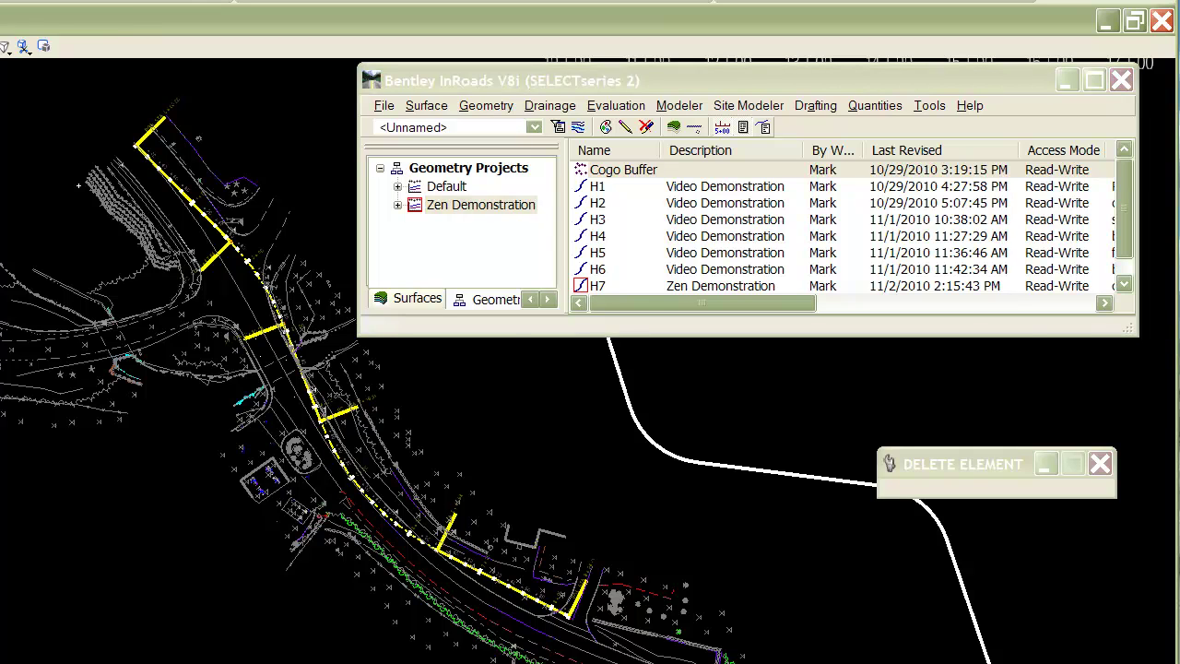
Empty the H7 horizontal alignment in the Zen Demonstration geometry project, including all its children.
double_click(420, 206)
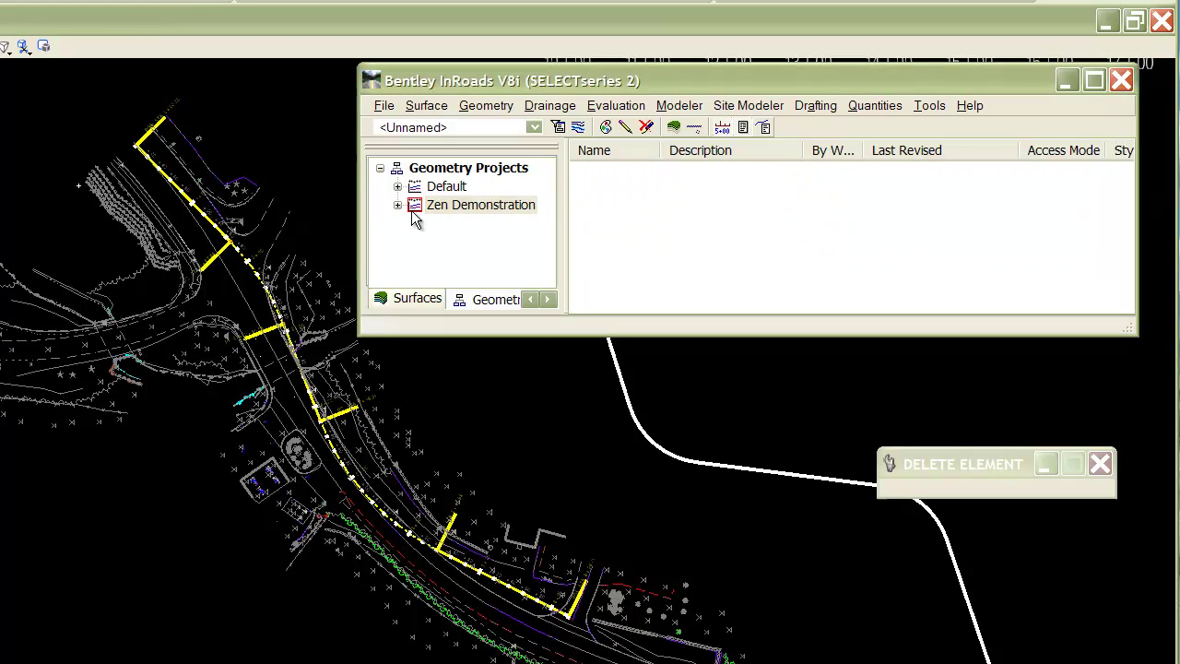
scroll(481, 257, down, 2)
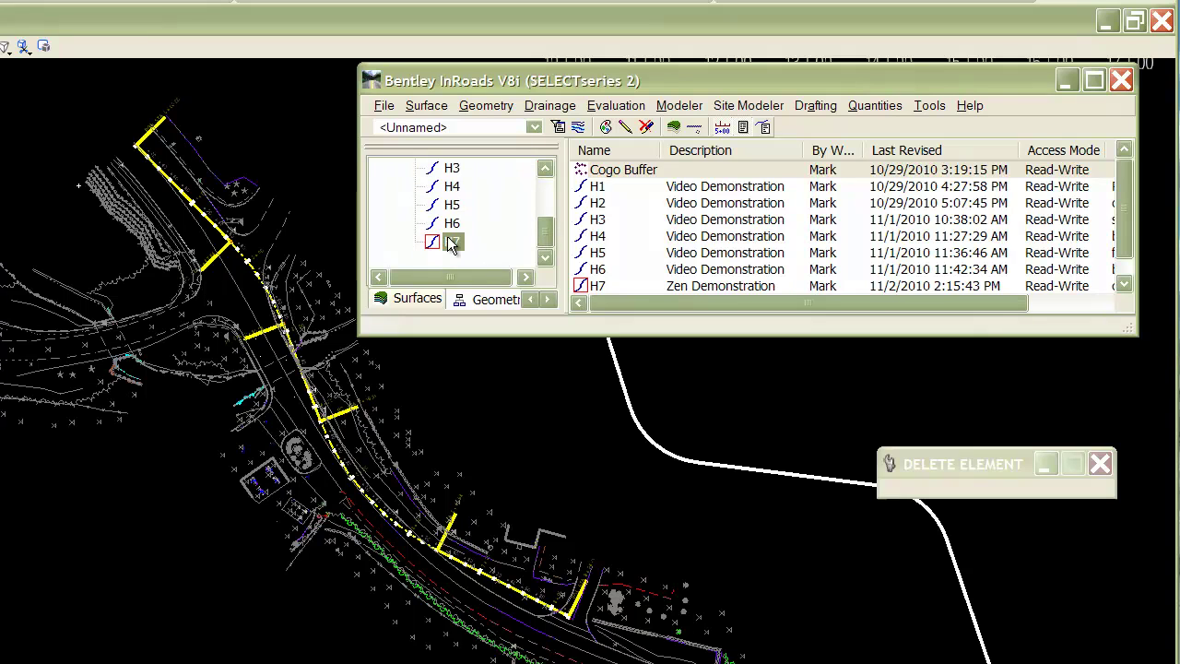
right_click(452, 242)
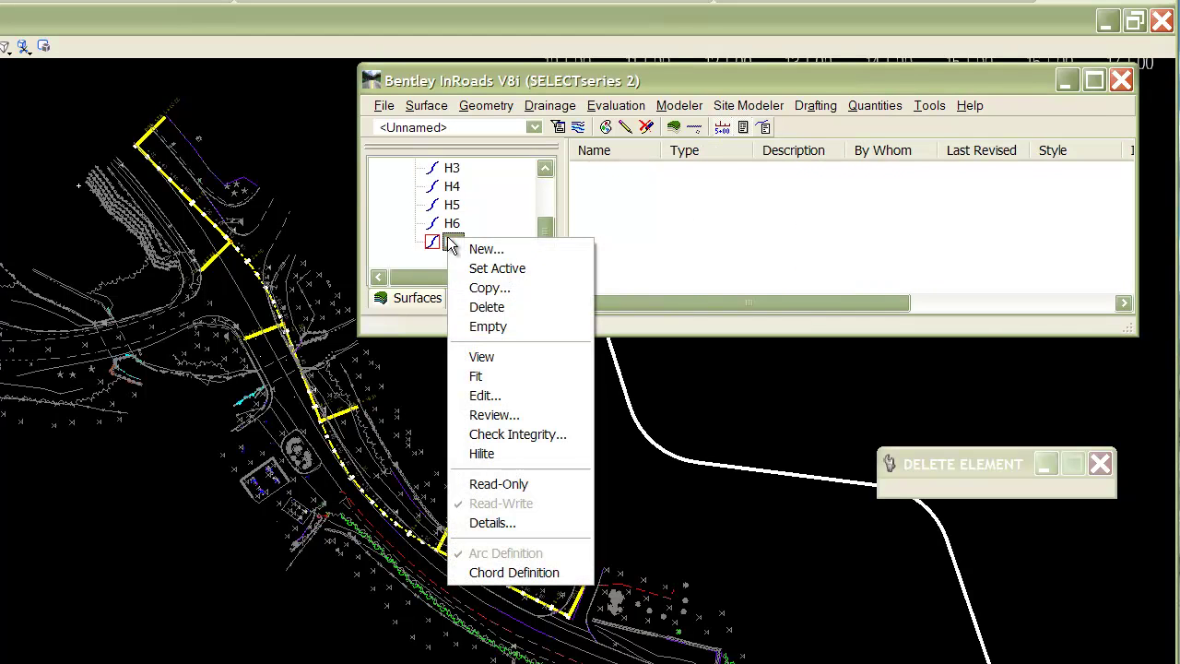
click(498, 328)
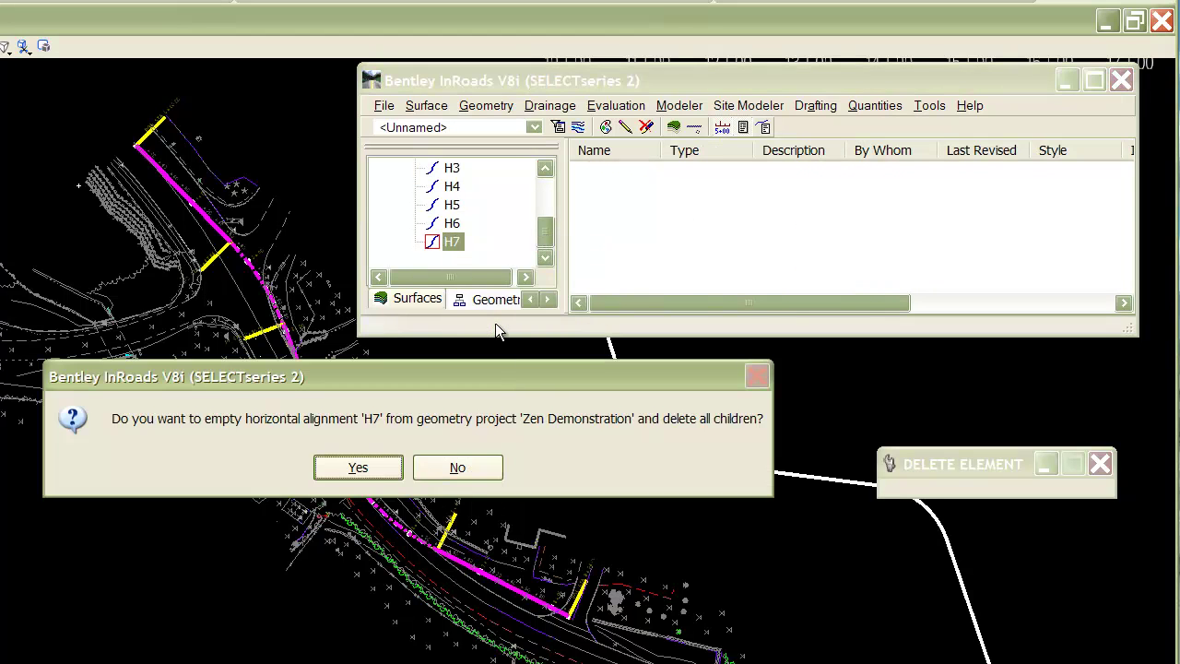
click(365, 468)
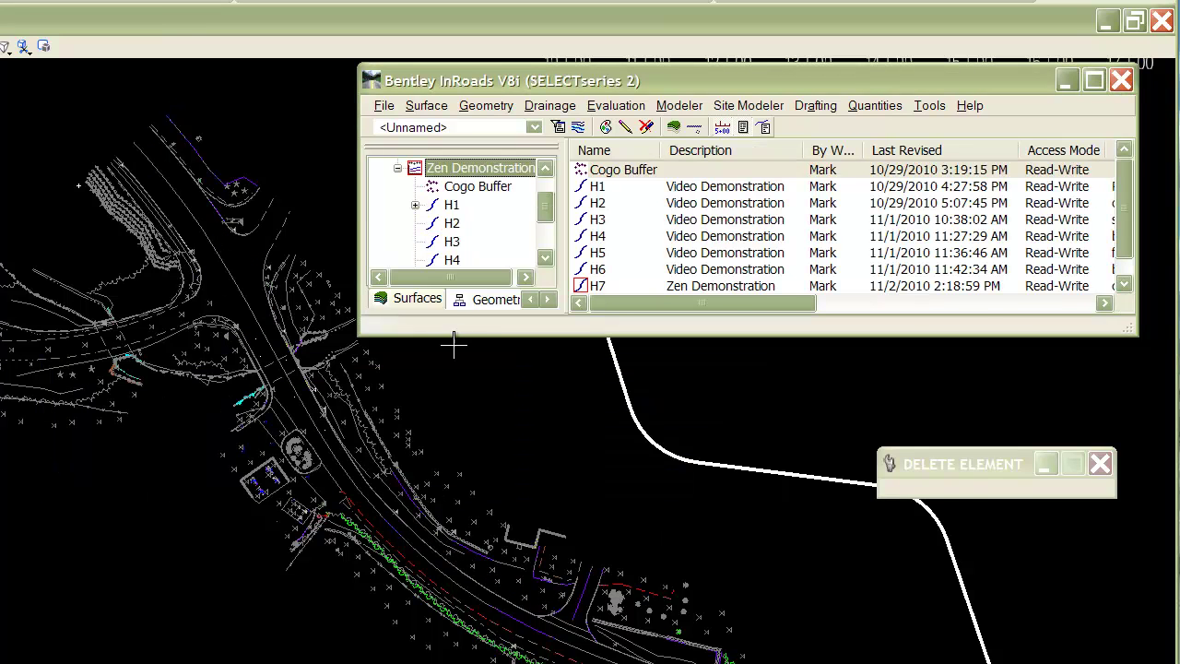
Lay out H7 again with four PIs along the existing road down to the side-street junction, with curves at the two middle PIs.
drag(545, 210, 544, 233)
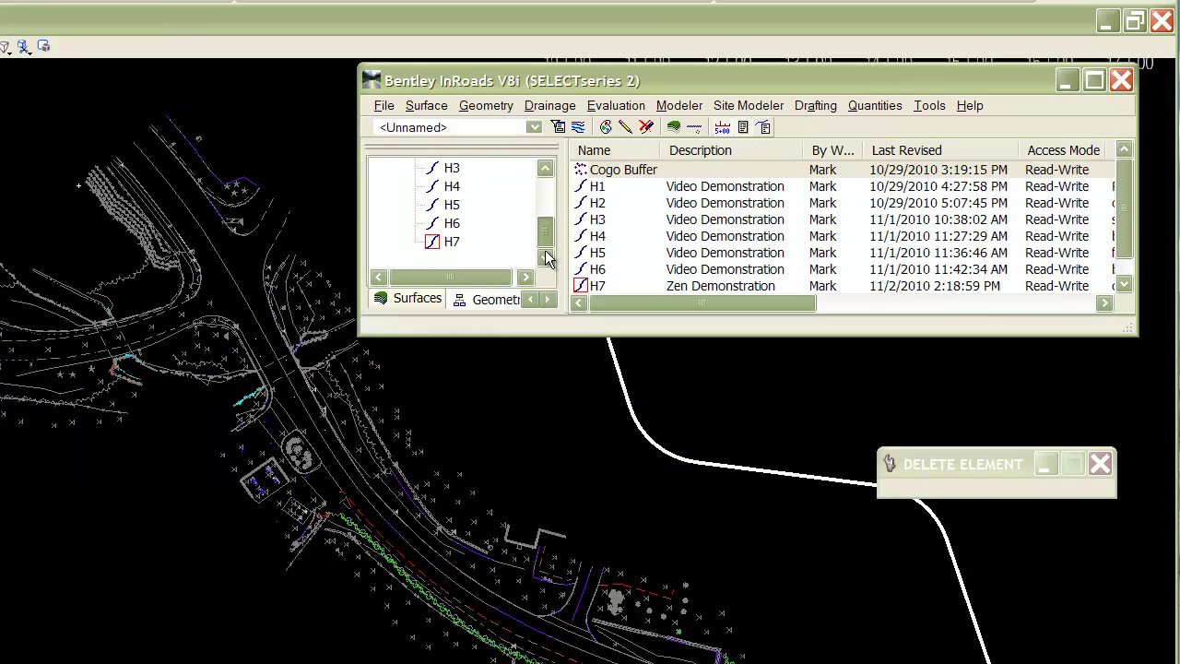
click(451, 242)
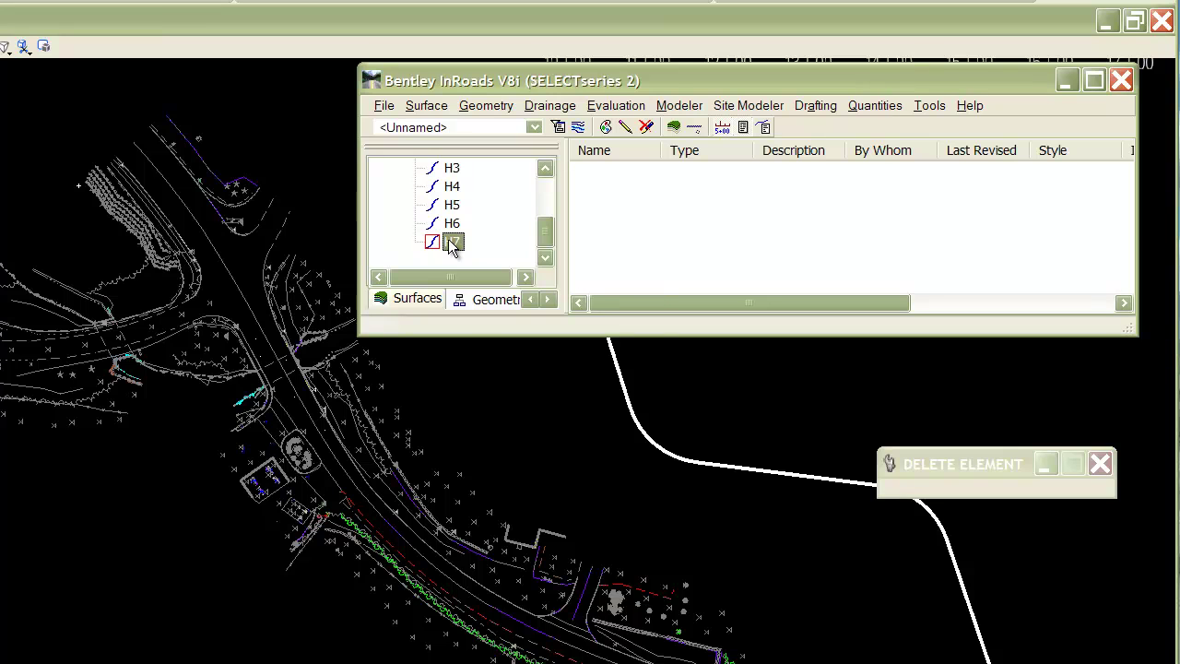
click(489, 106)
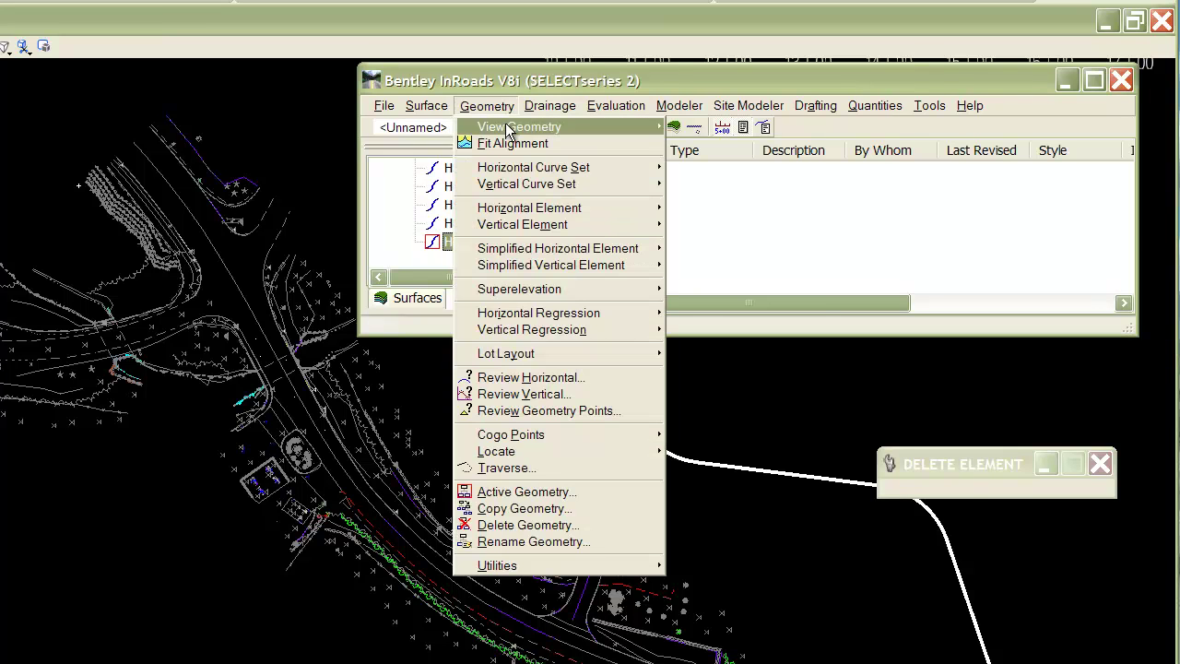
mouse_move(523, 169)
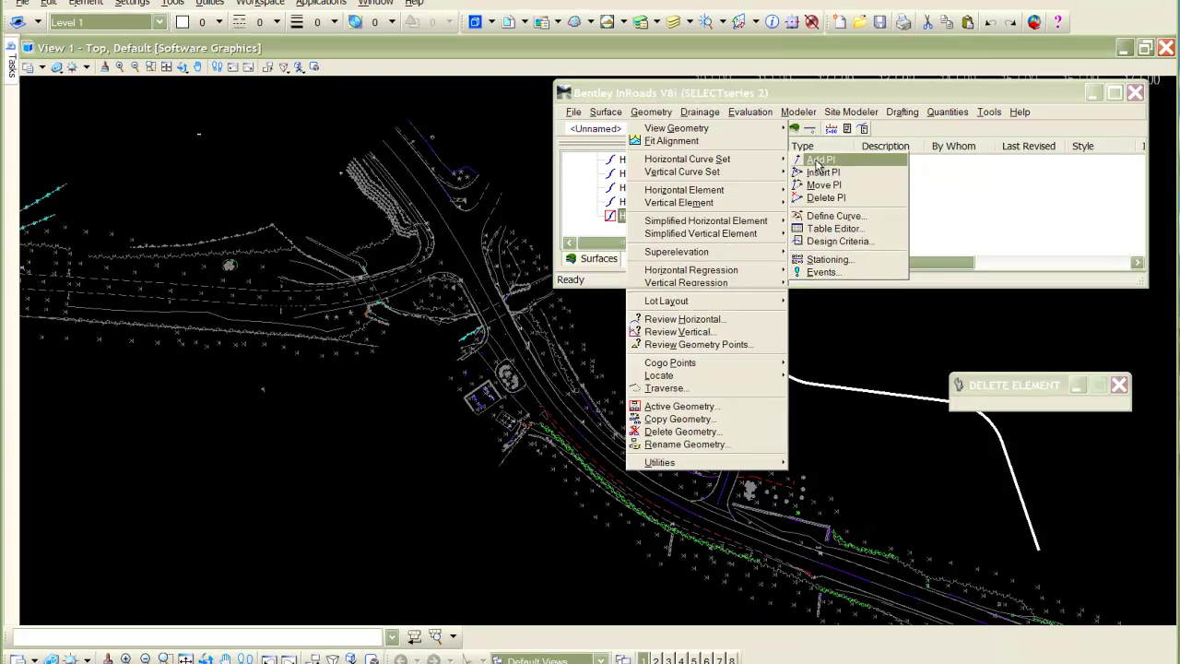
click(708, 167)
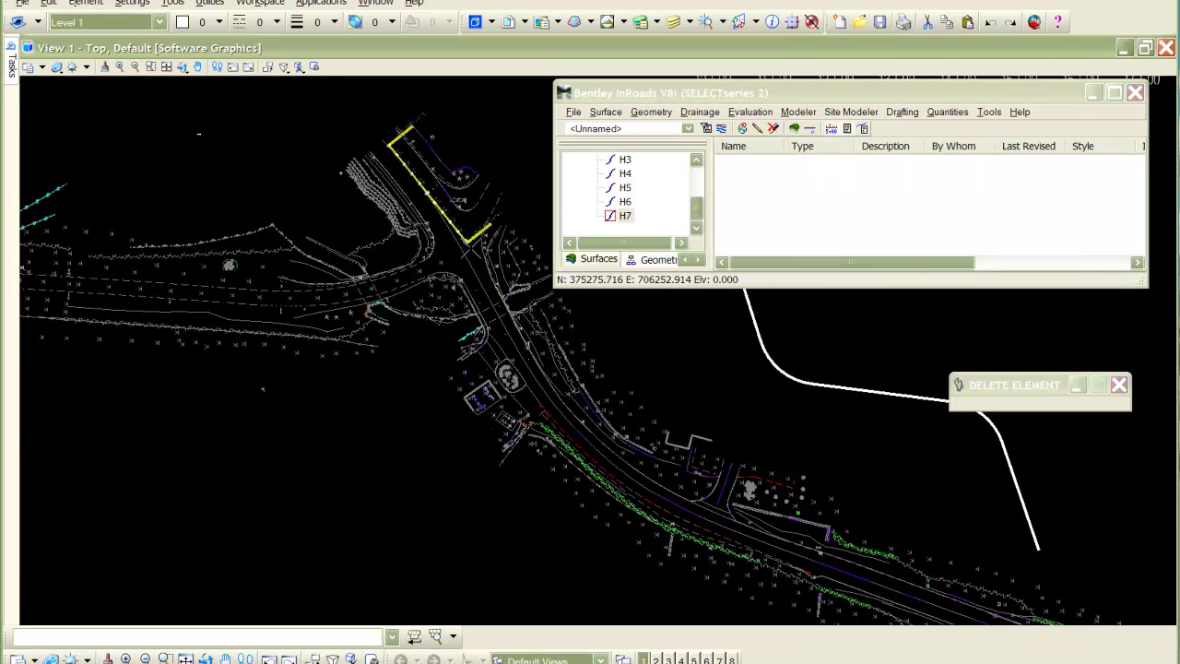
right_click(512, 242)
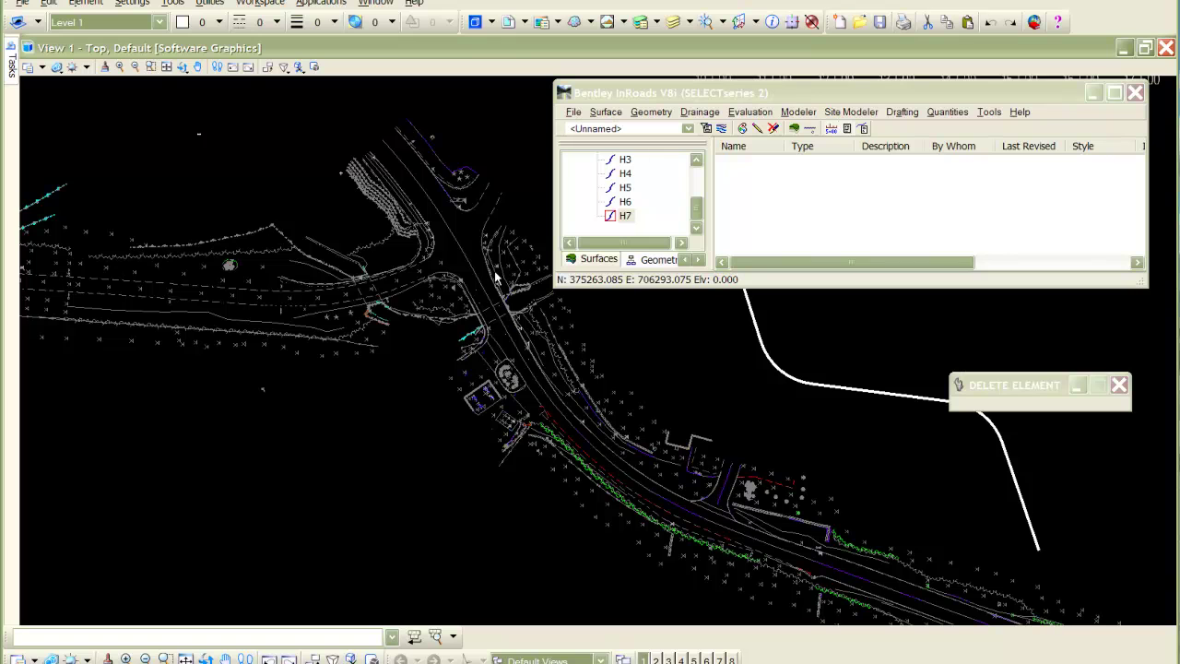
click(504, 308)
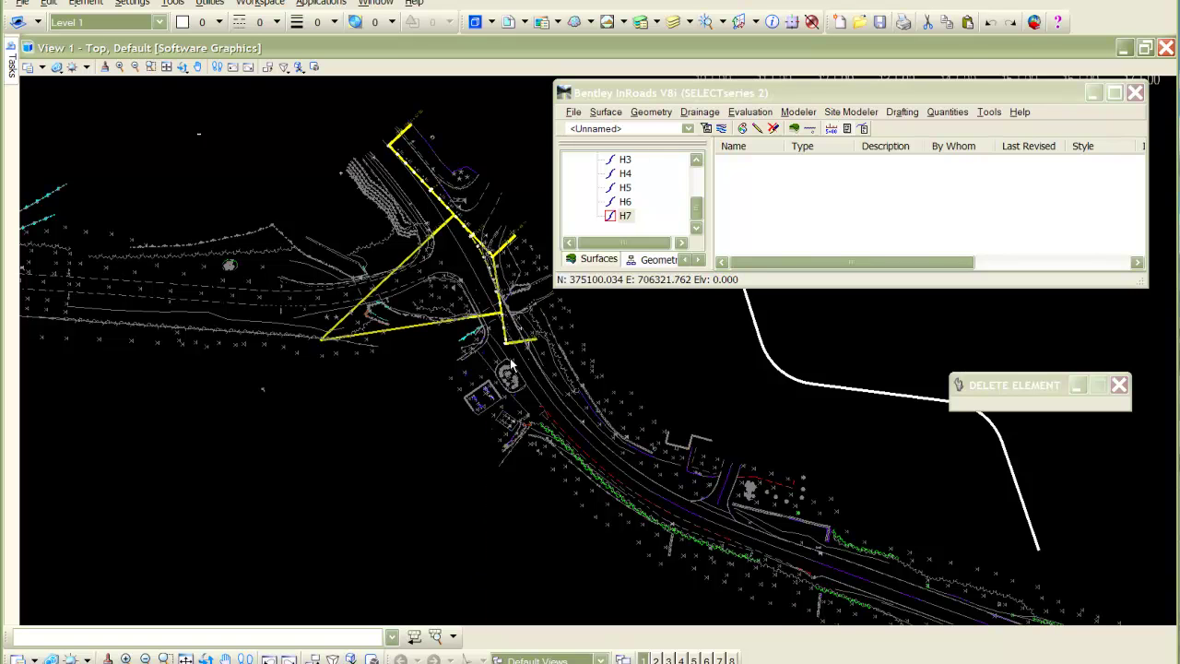
right_click(533, 411)
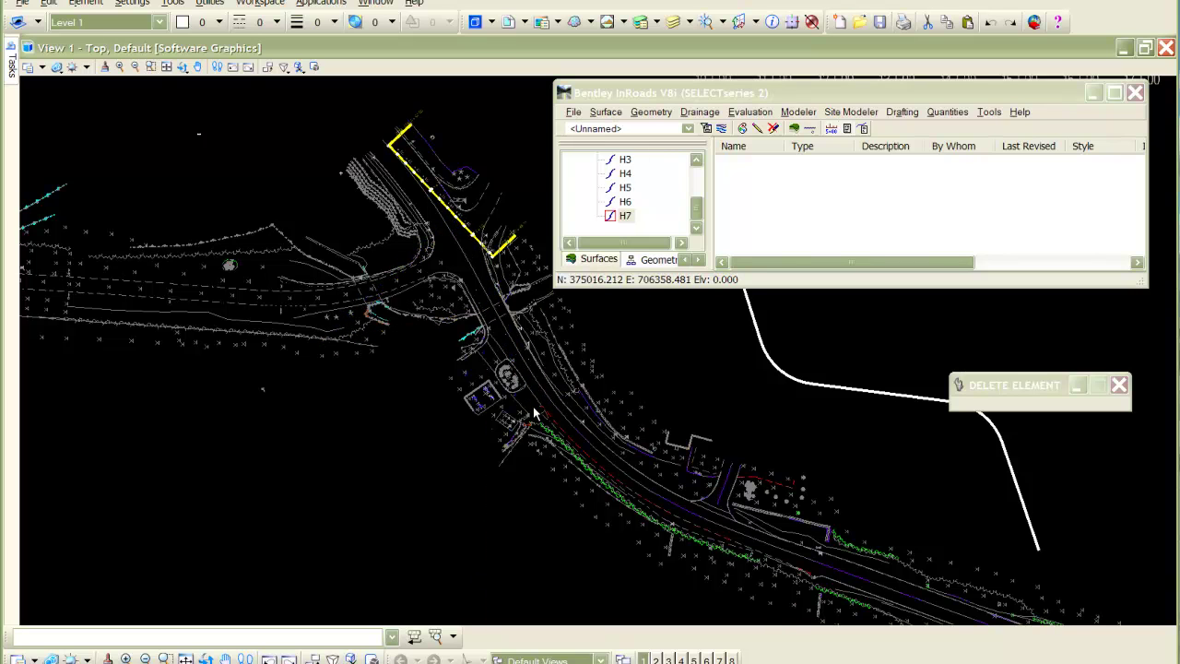
click(535, 415)
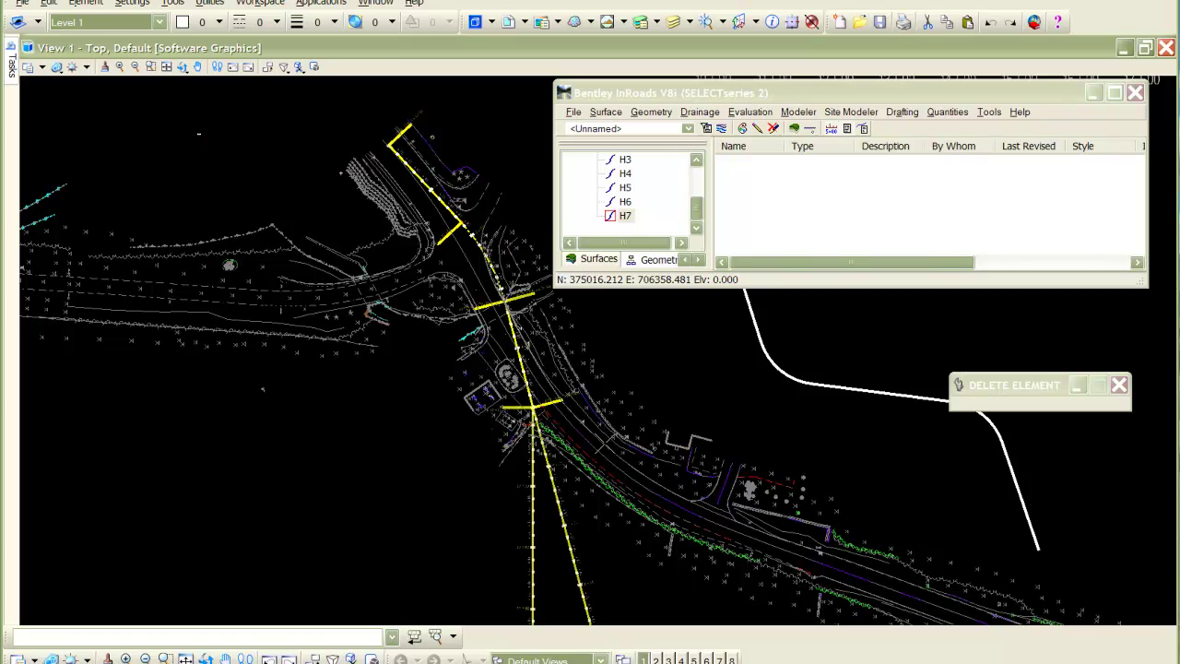
click(705, 501)
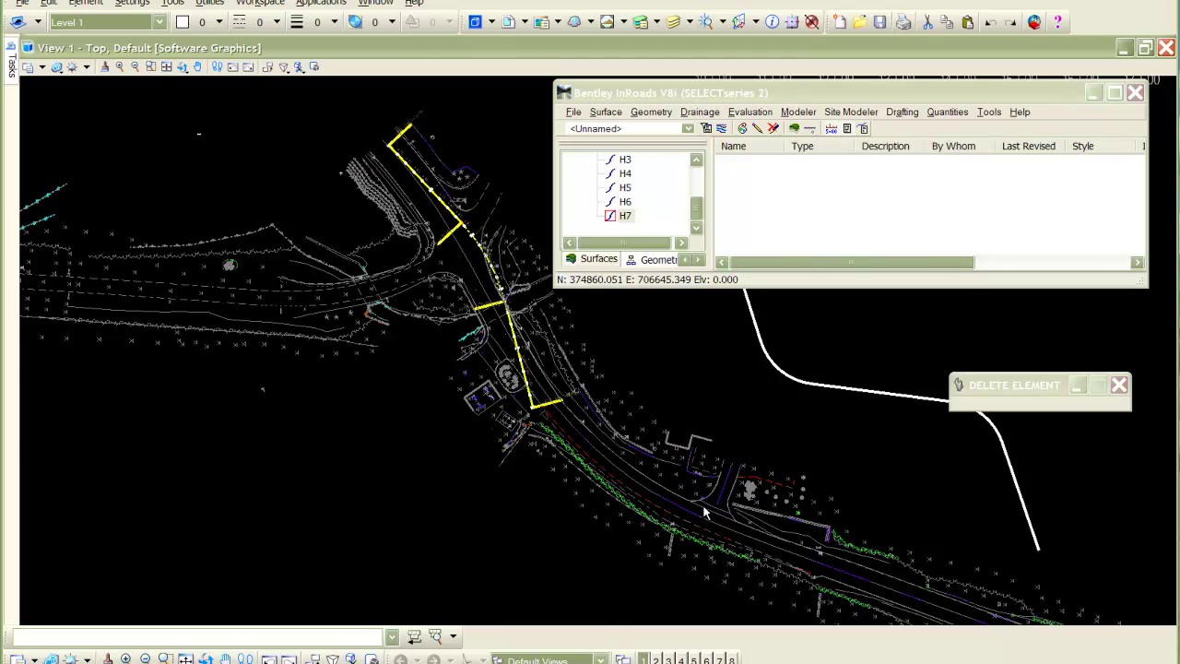
click(705, 513)
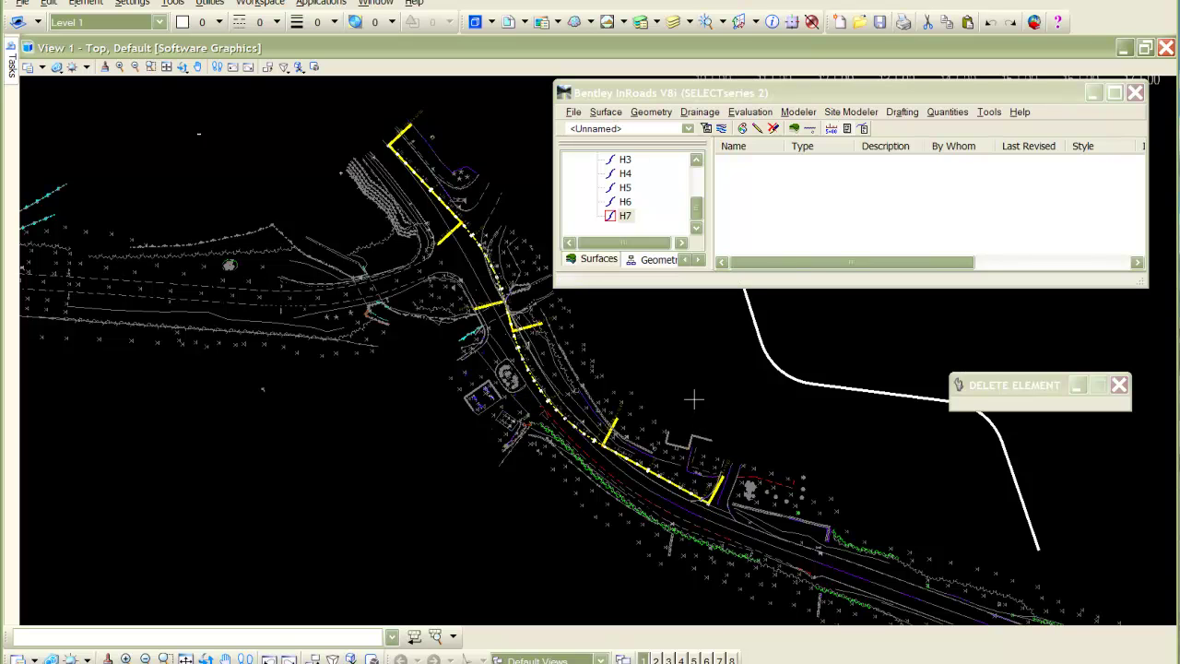
Set the radius of H7's first curve to 400 in the Horizontal Table Editor.
click(650, 113)
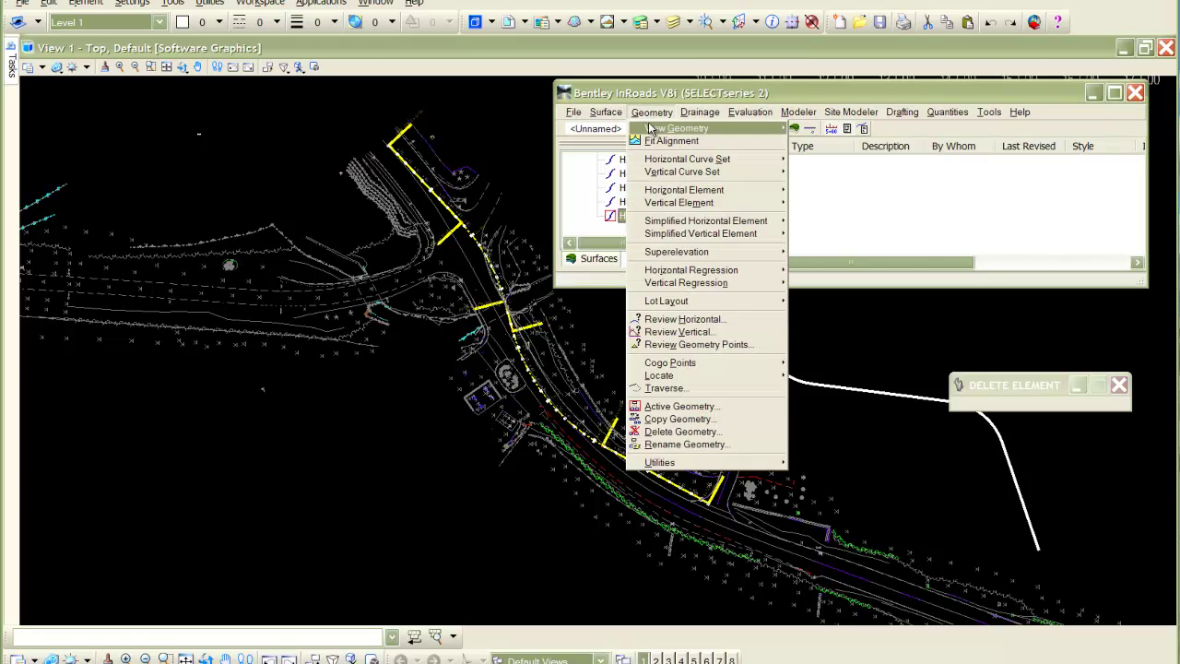
mouse_move(676, 163)
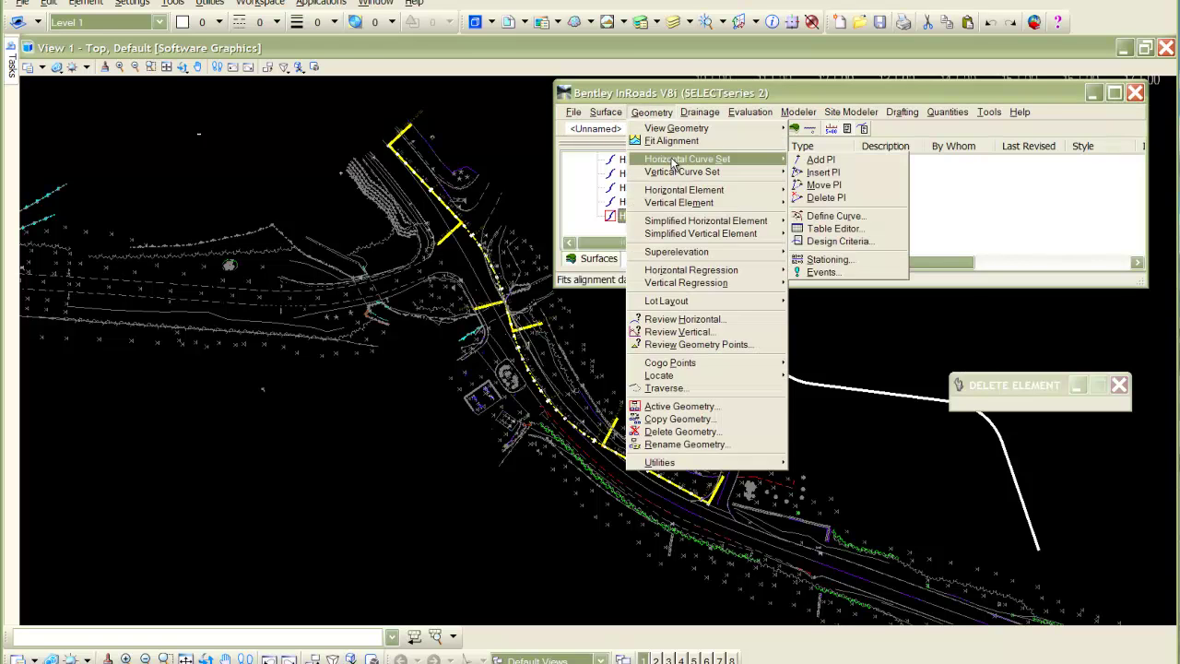
click(838, 229)
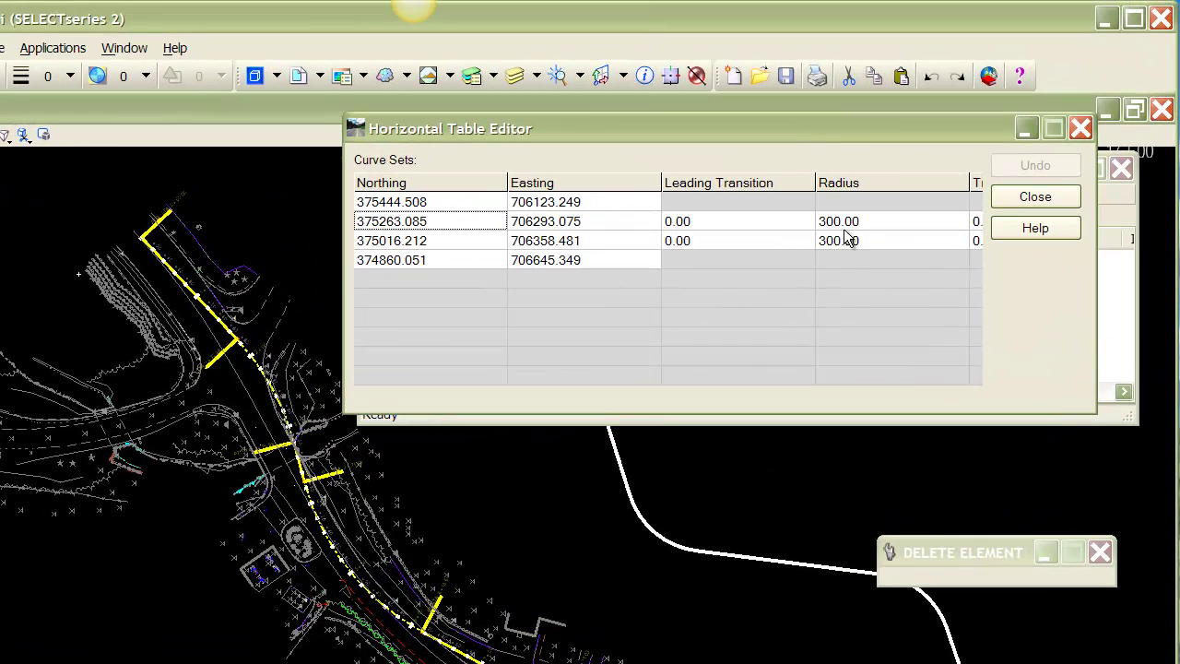
click(832, 222)
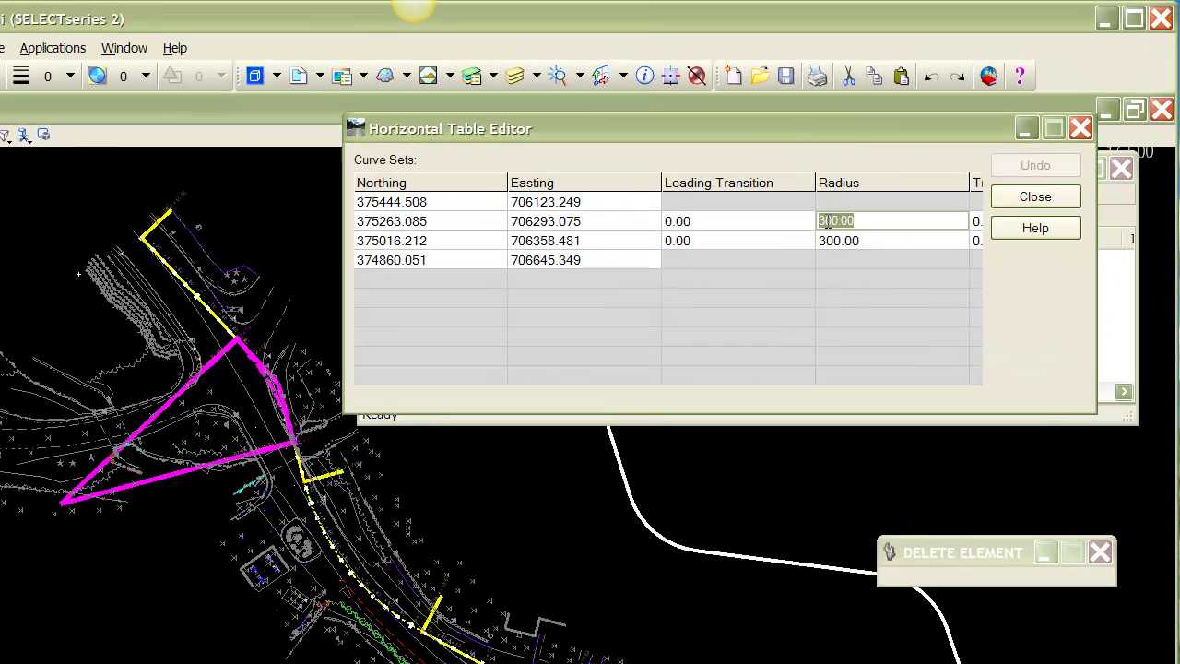
text(400)
key(Tab)
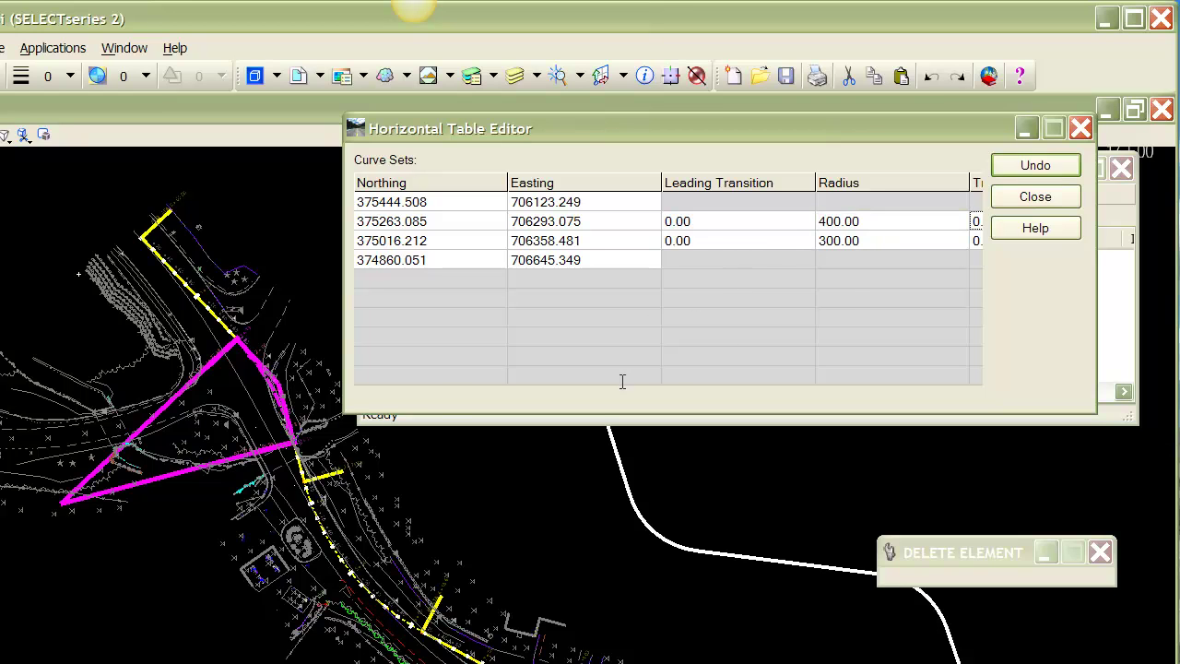
Set the radius of H7's second curve to 200 and close the table editor.
click(889, 238)
text(200)
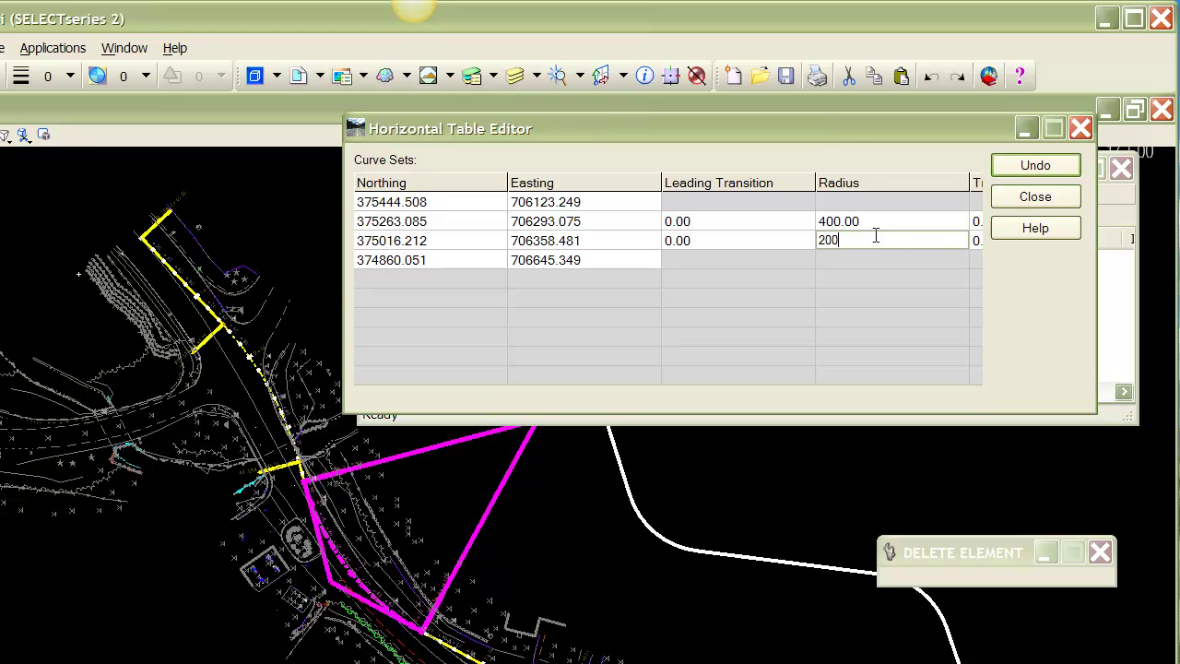
key(Tab)
click(877, 221)
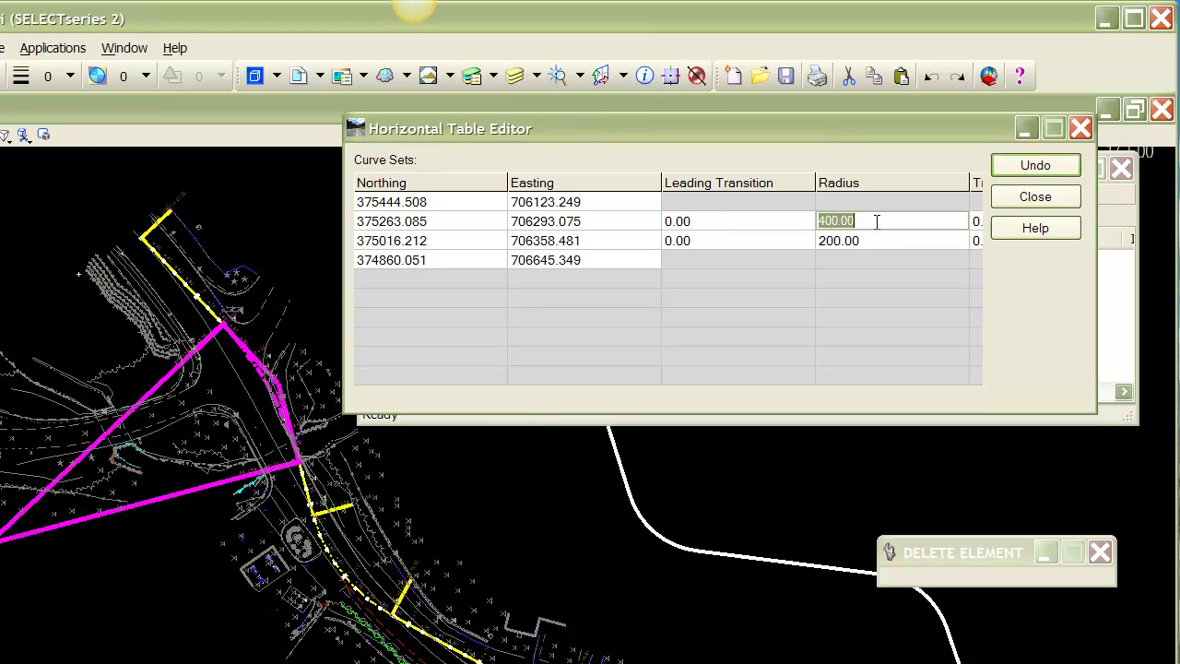
click(1036, 196)
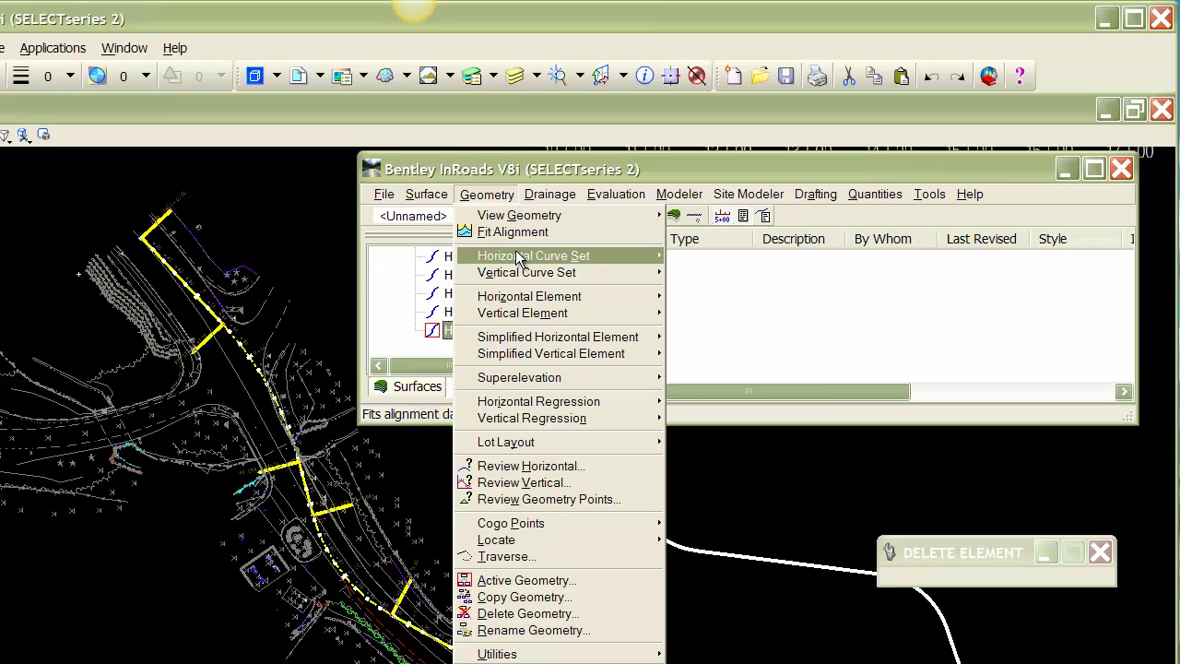
Move H7's last PI back along the existing road, away from the side-street junction.
mouse_move(533, 256)
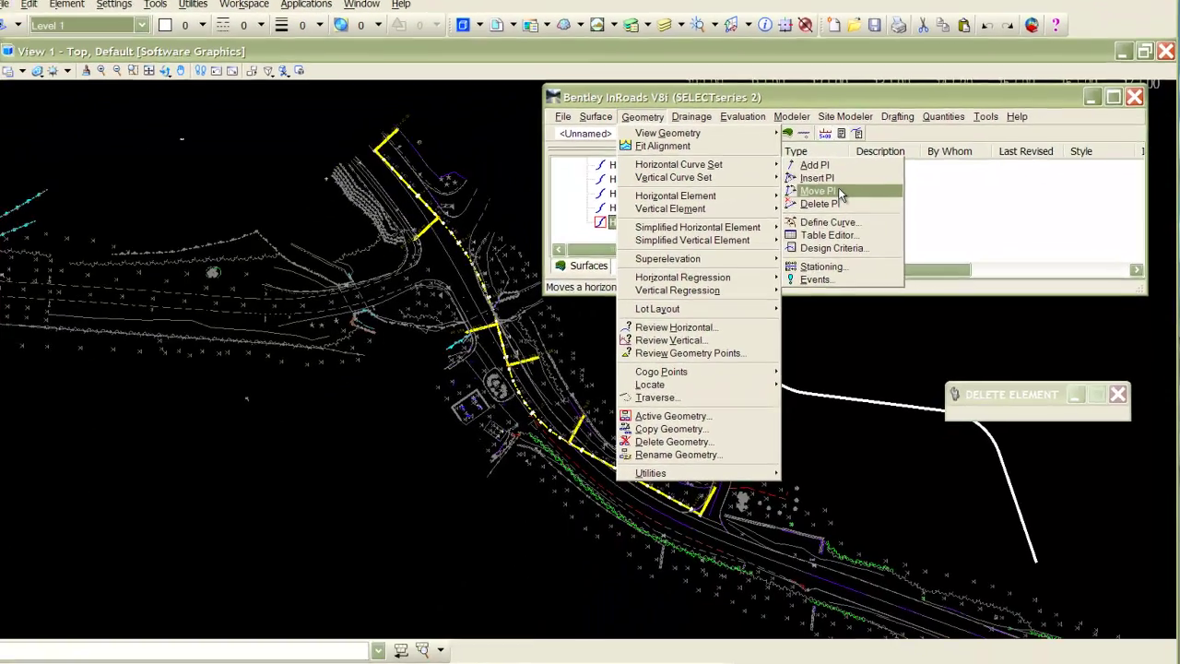
click(745, 275)
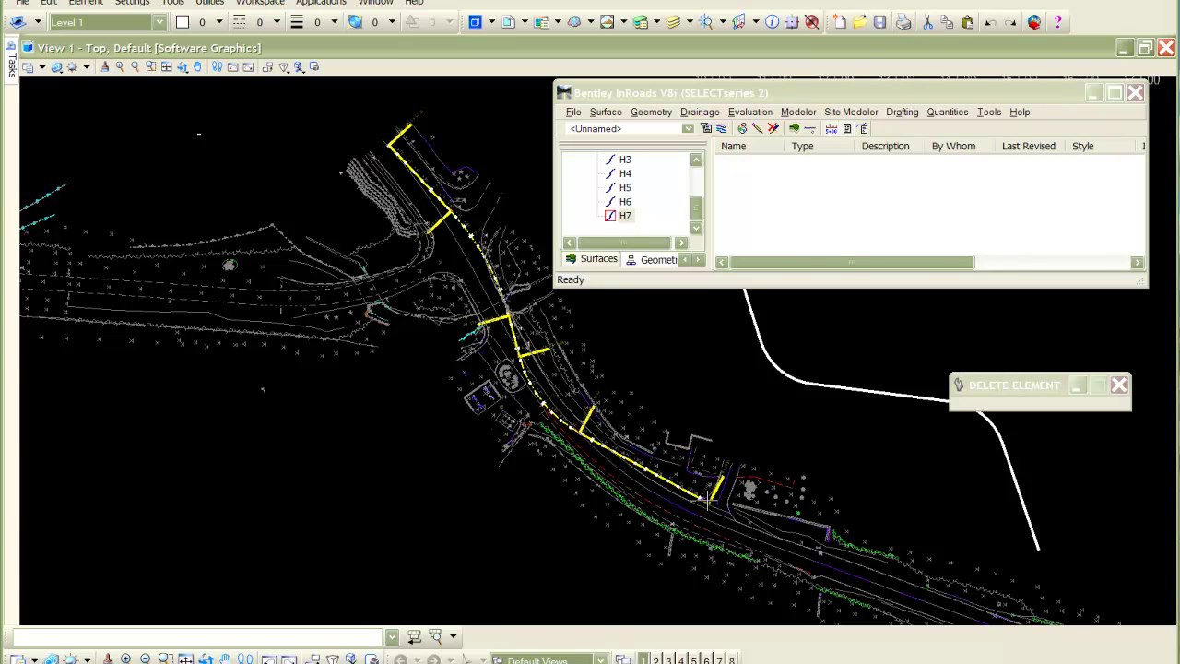
drag(710, 499, 599, 484)
click(701, 518)
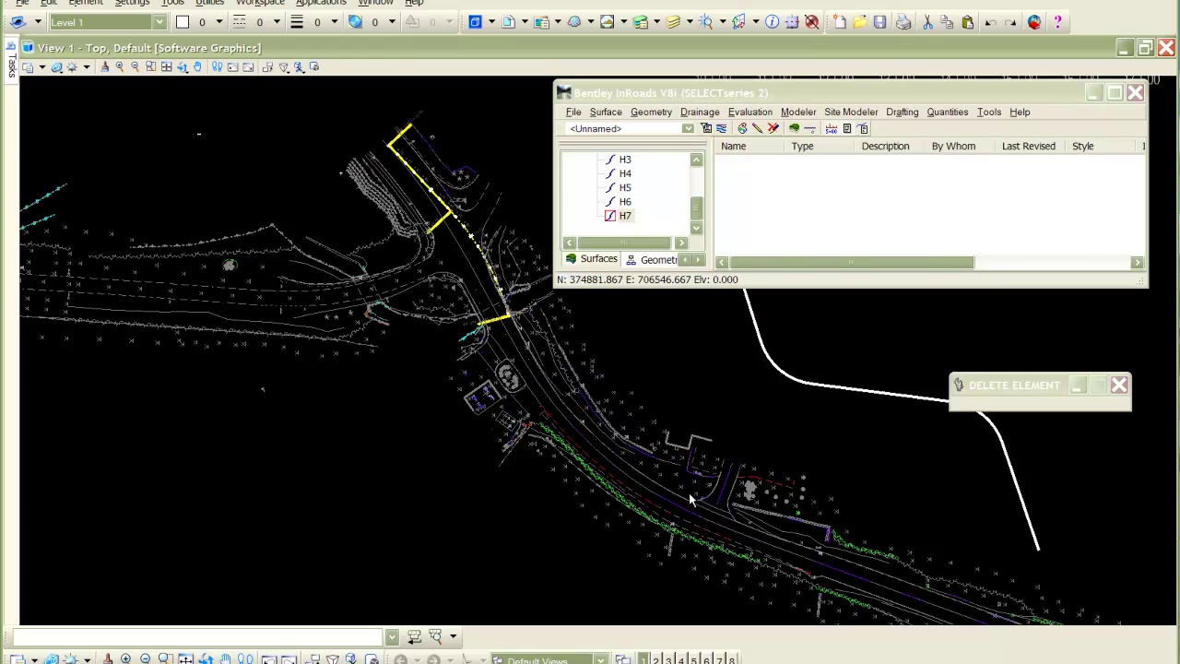
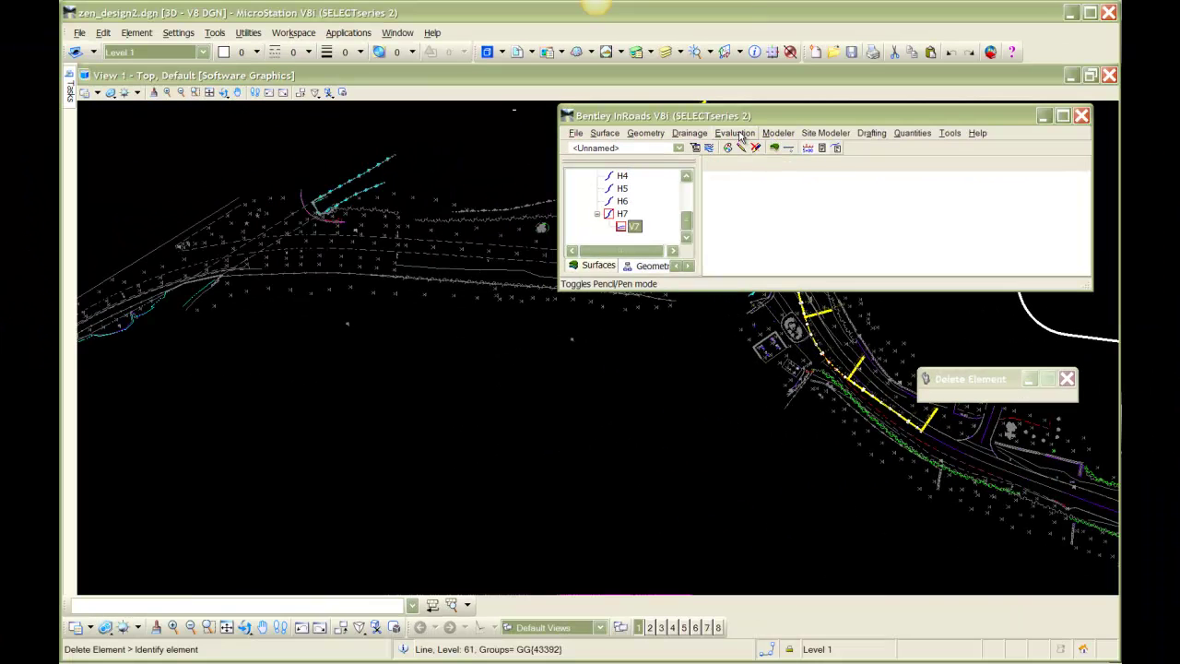
Create profile set H7 from the existing surface, left to right with vertical exaggeration 5, and place it in the empty area below the plan.
click(741, 135)
mouse_move(741, 147)
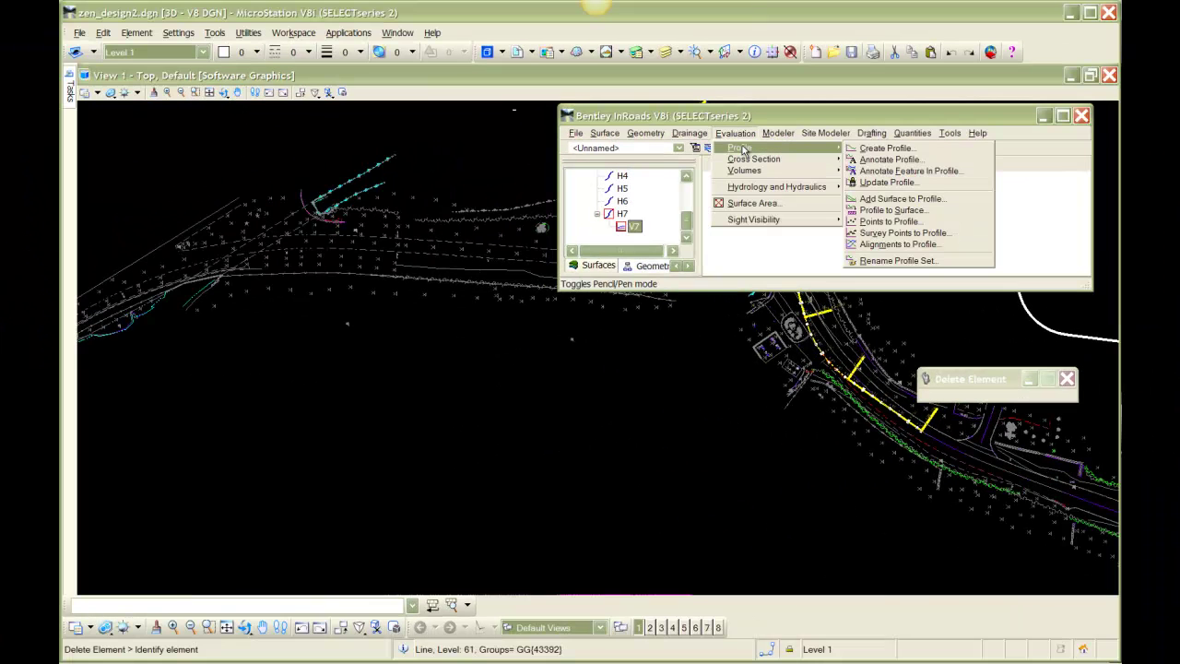
click(874, 149)
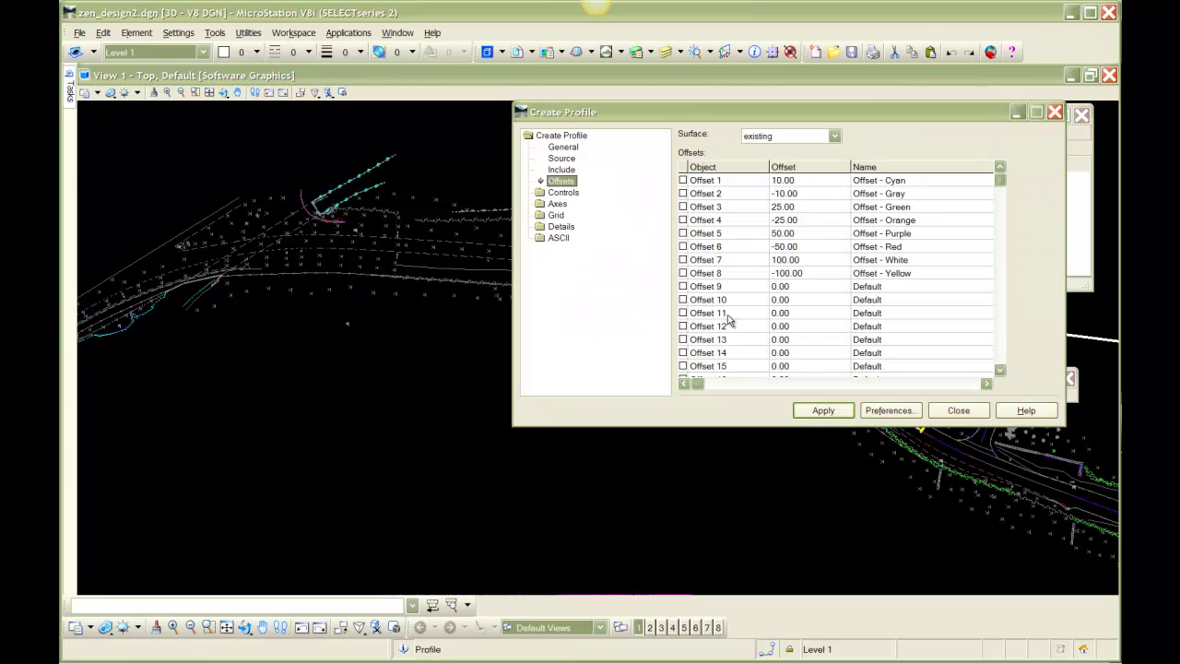
click(561, 147)
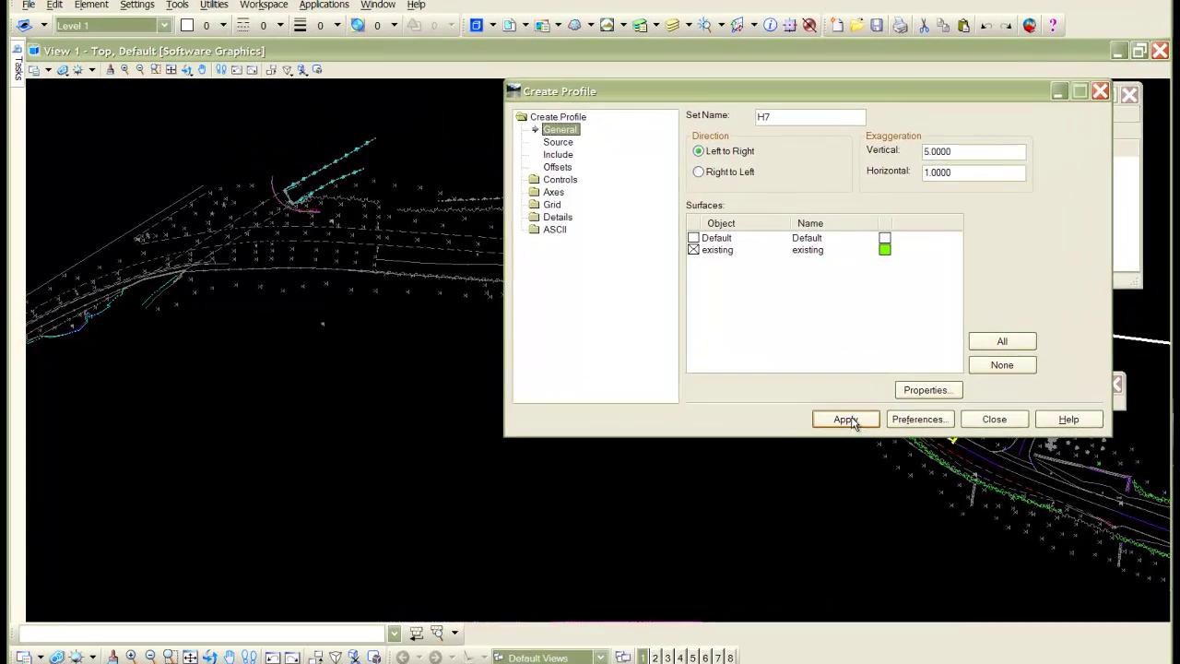
click(845, 419)
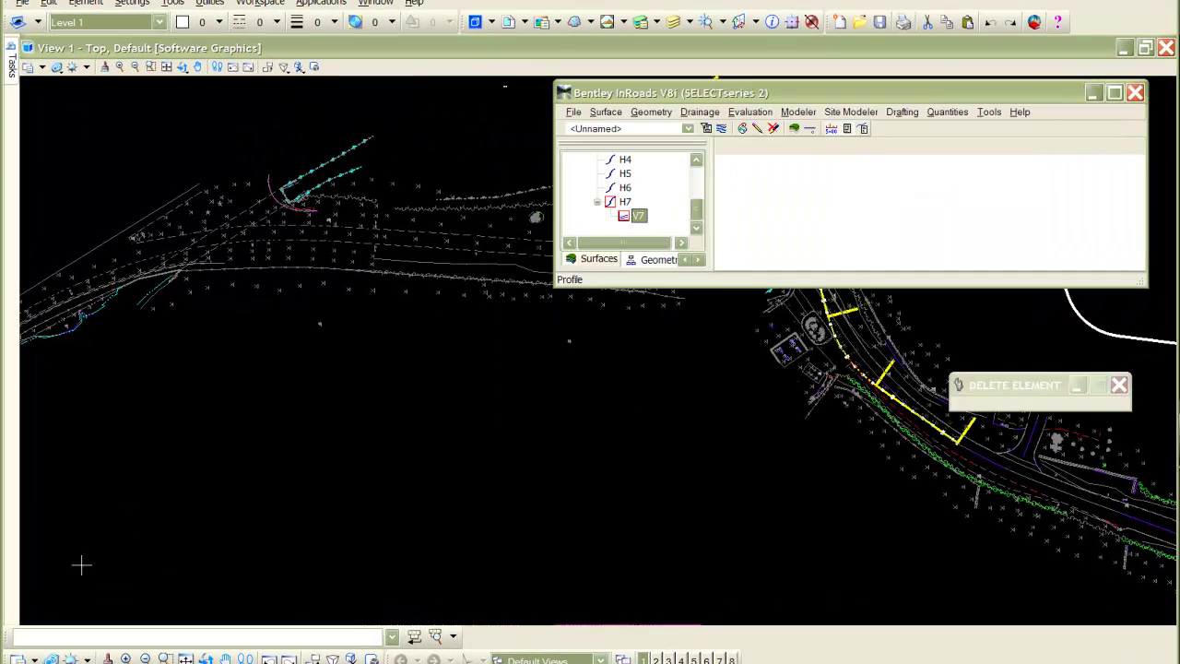
click(123, 565)
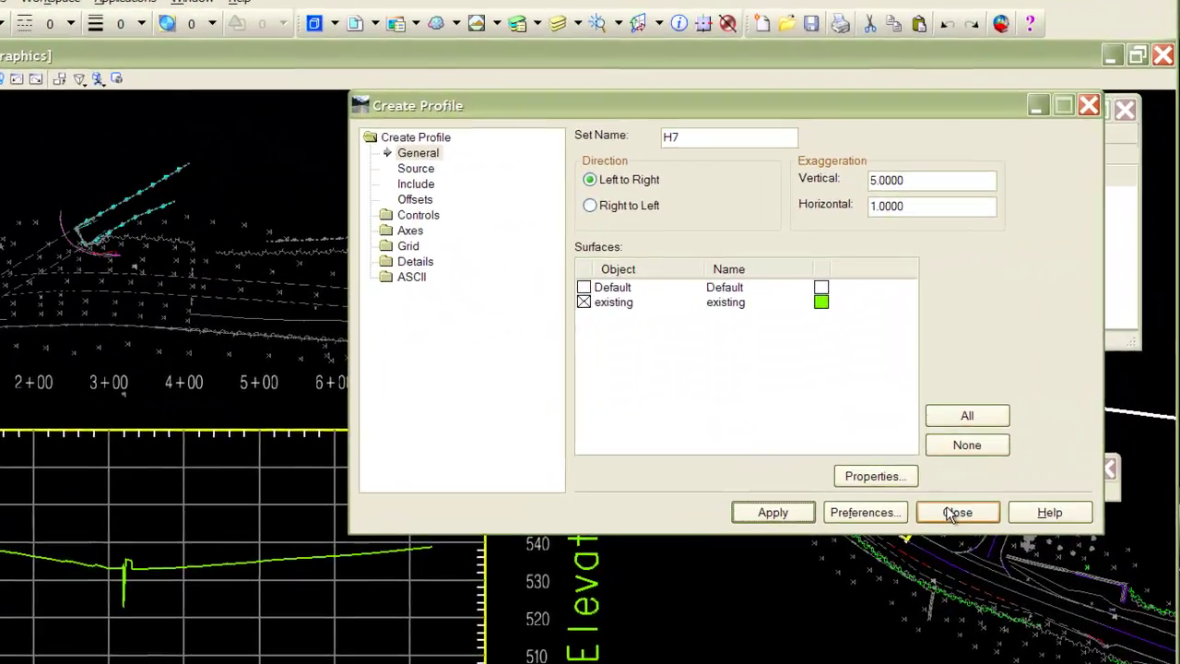
click(998, 419)
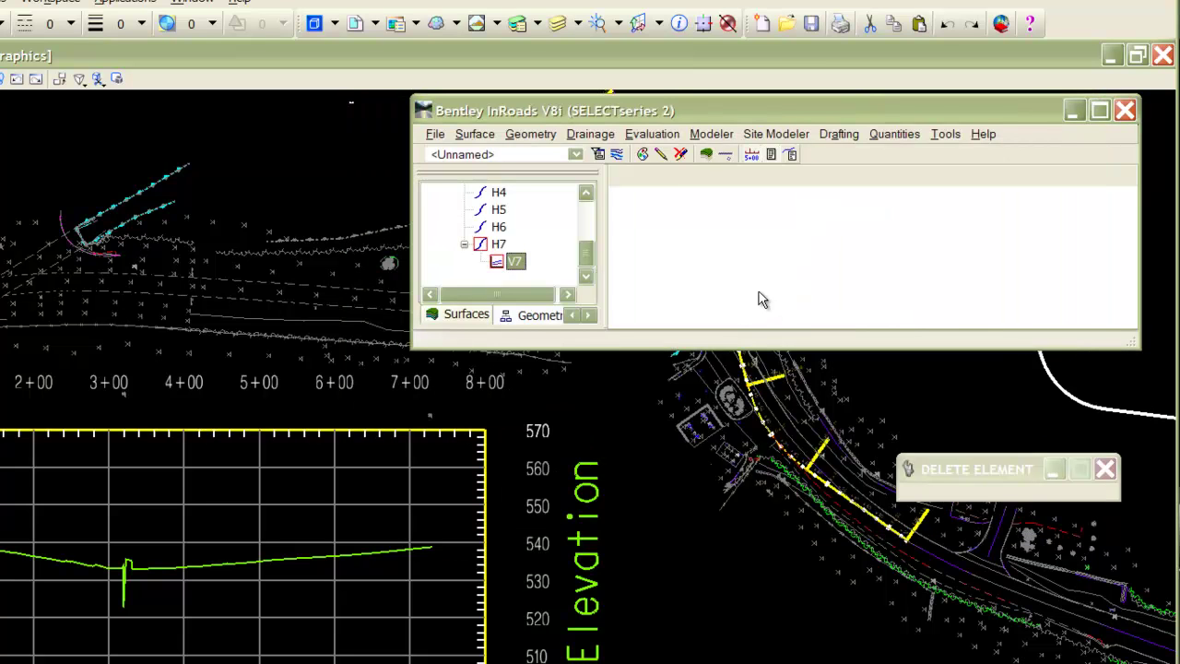
Save the View Vertical Annotation settings as a new preference named centerline and close the dialog.
click(533, 137)
mouse_move(540, 157)
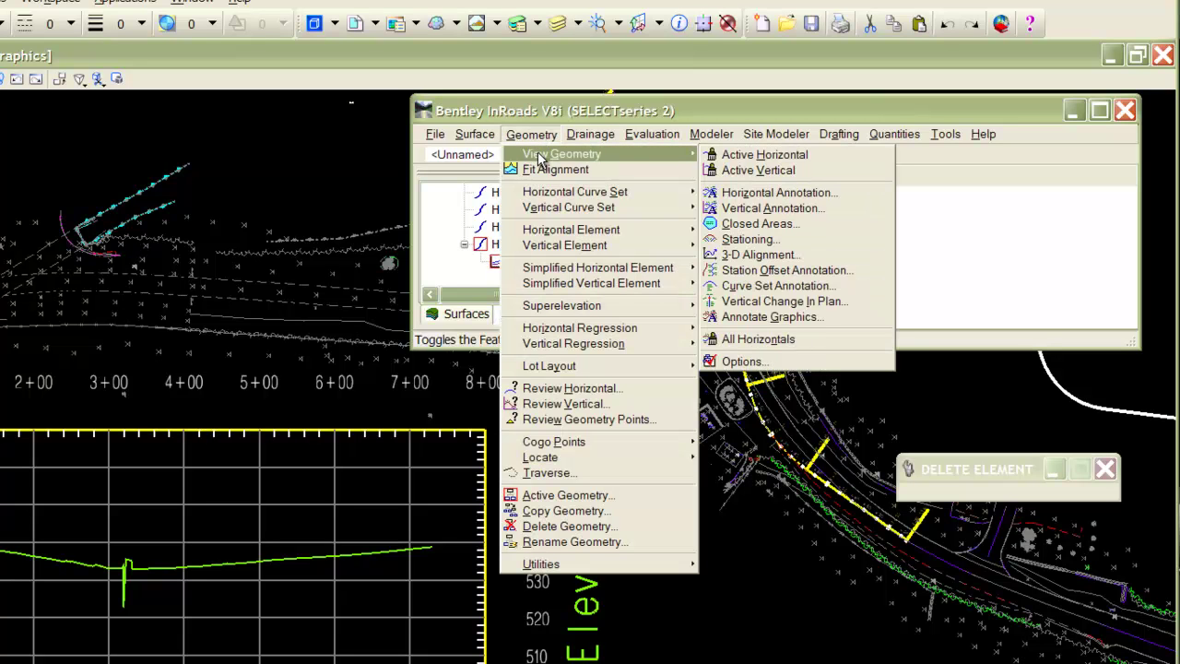
click(766, 208)
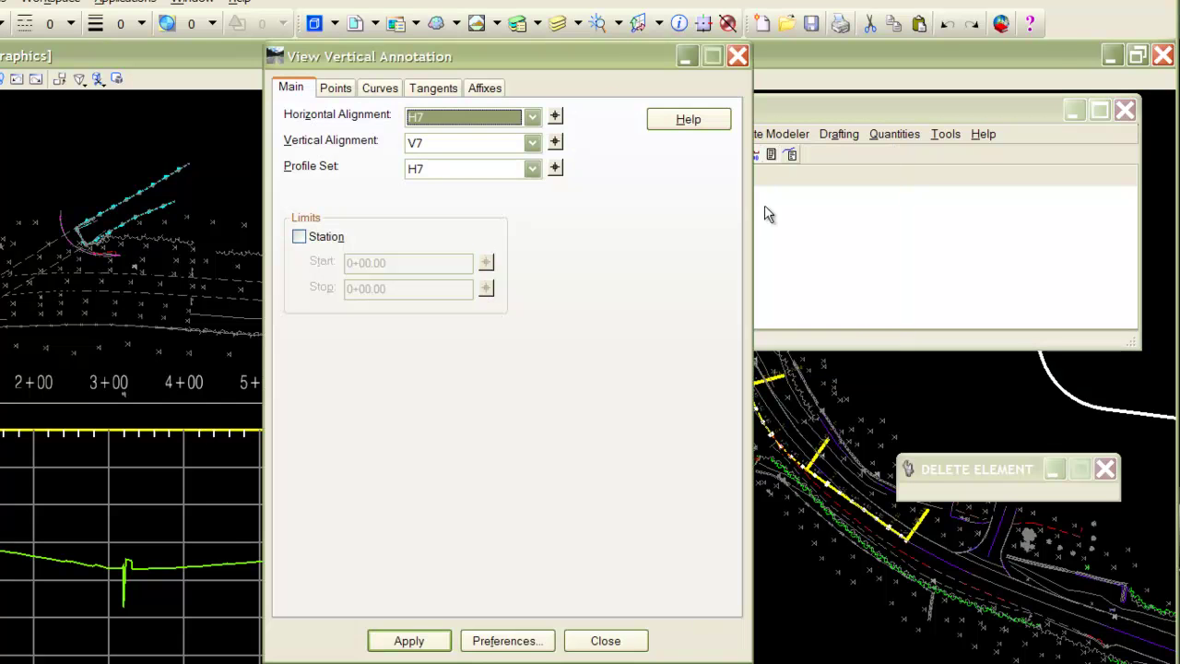
drag(557, 57, 757, 25)
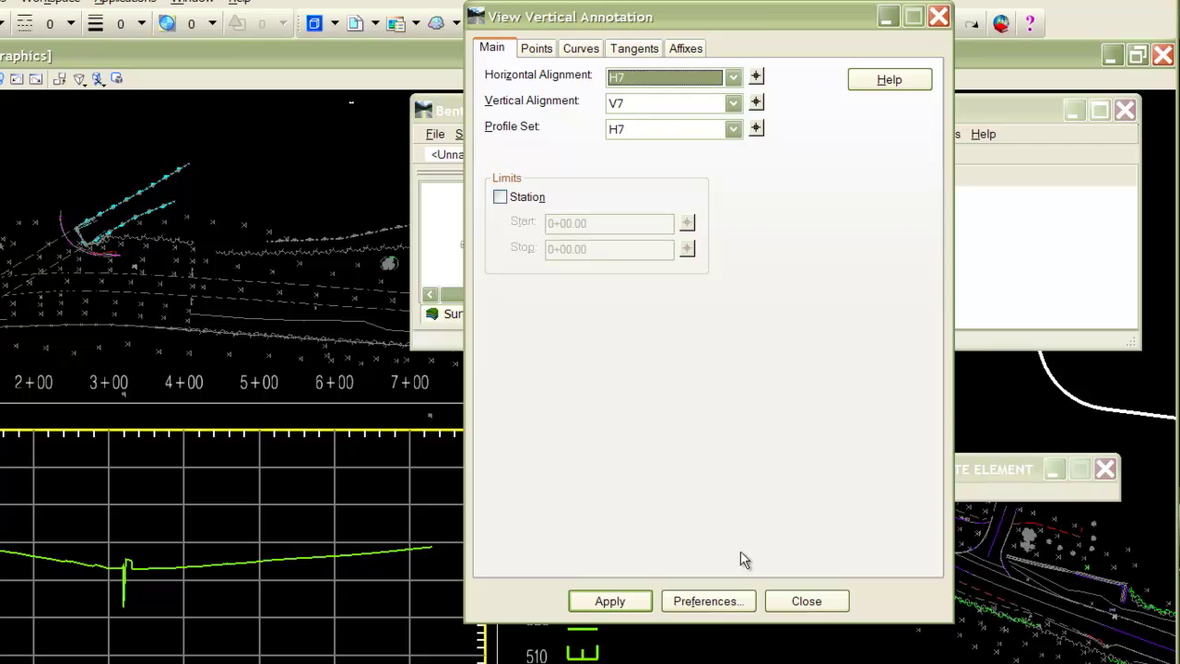
click(711, 601)
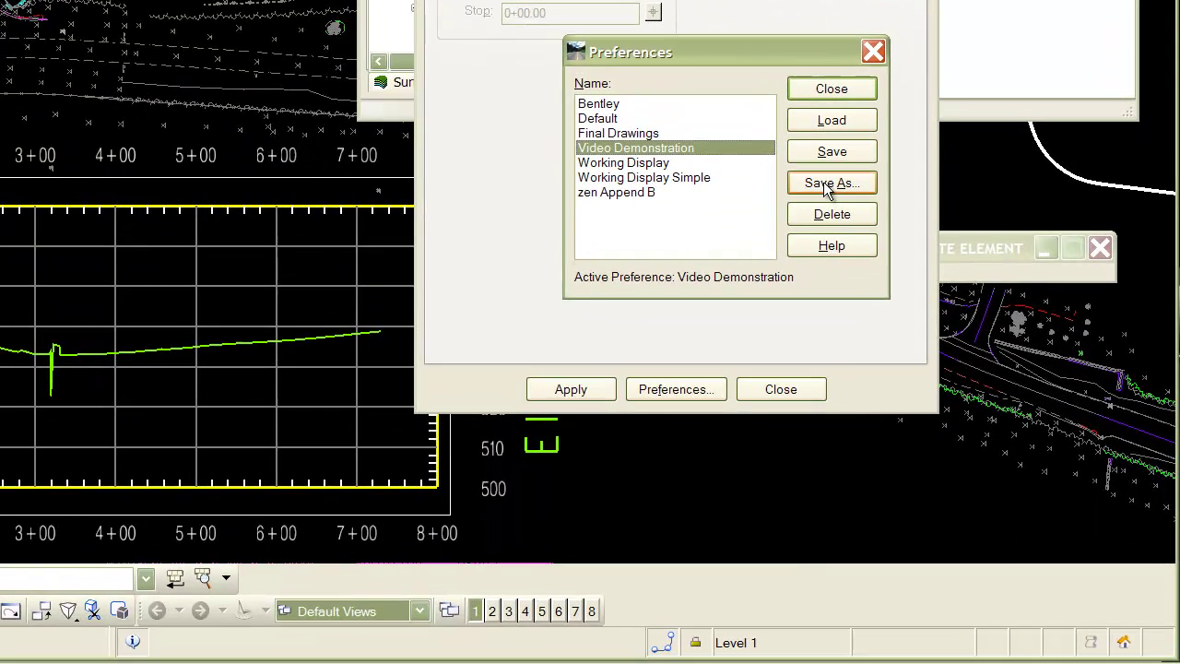
click(824, 182)
text(centerline)
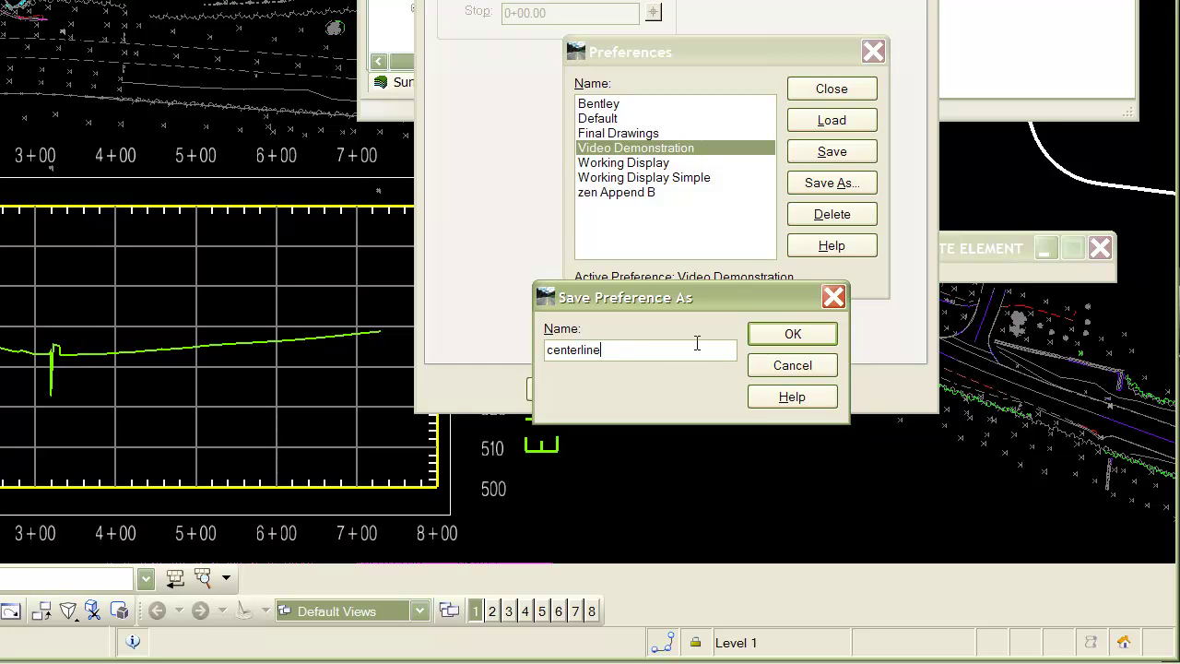
click(793, 334)
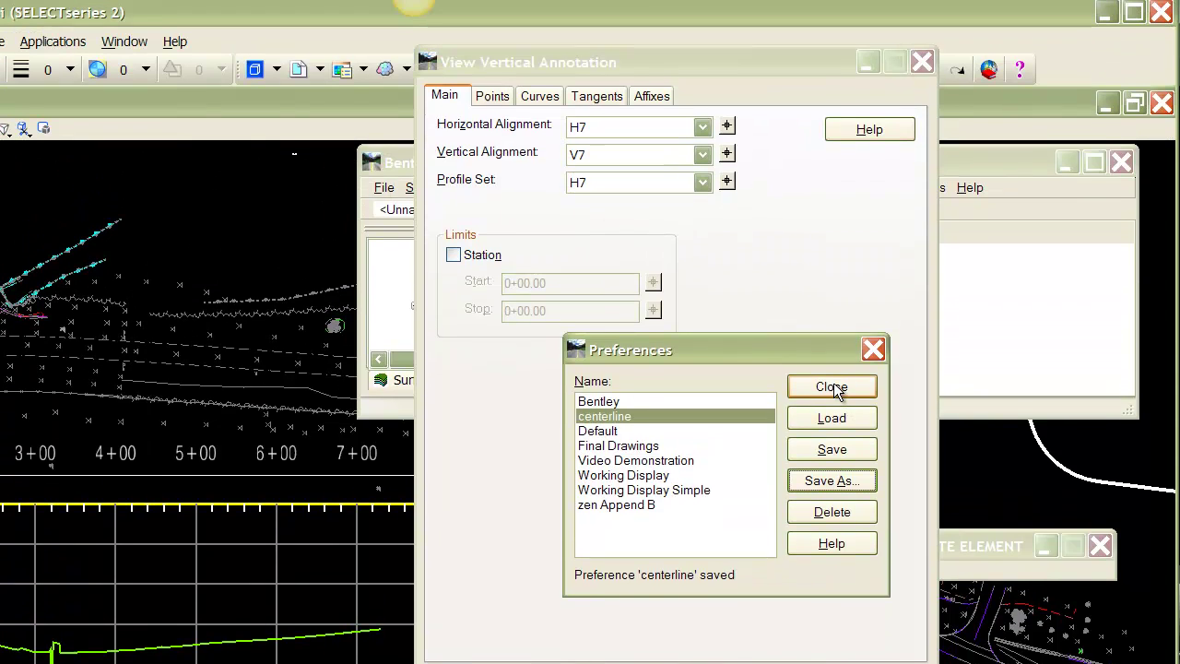
click(834, 386)
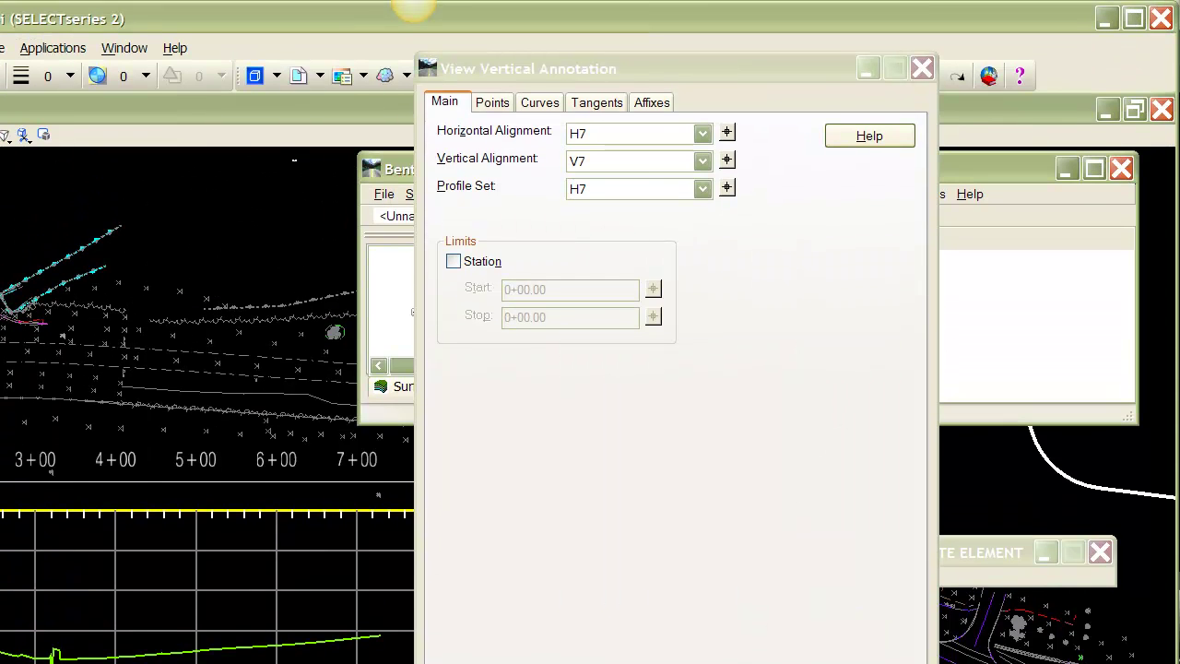
key(Escape)
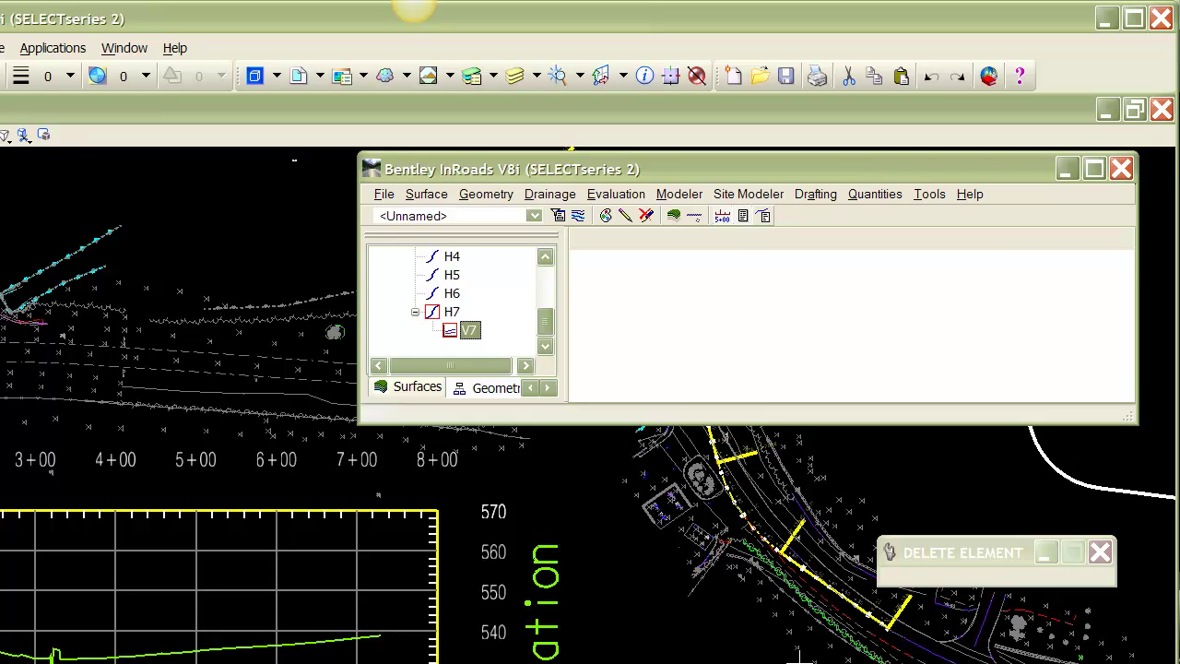
Lay out vertical alignment V7 in the H7 profile with PIs at about stations 0+24, 2+80, 5+31 and 7+16.
click(486, 194)
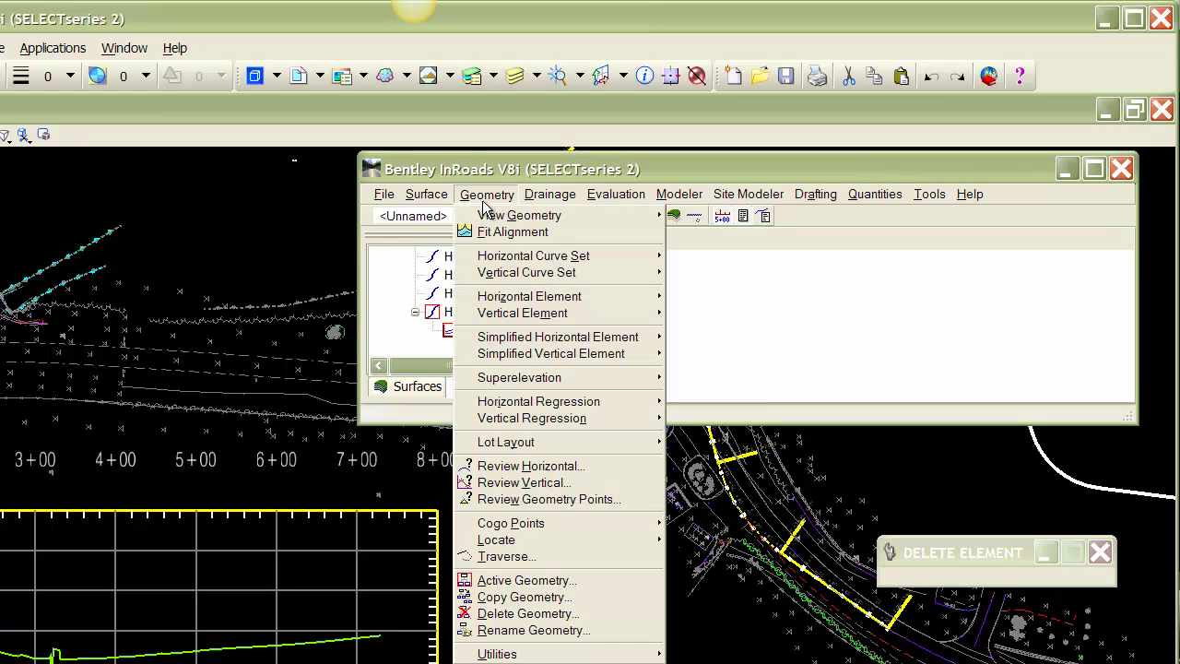
mouse_move(516, 273)
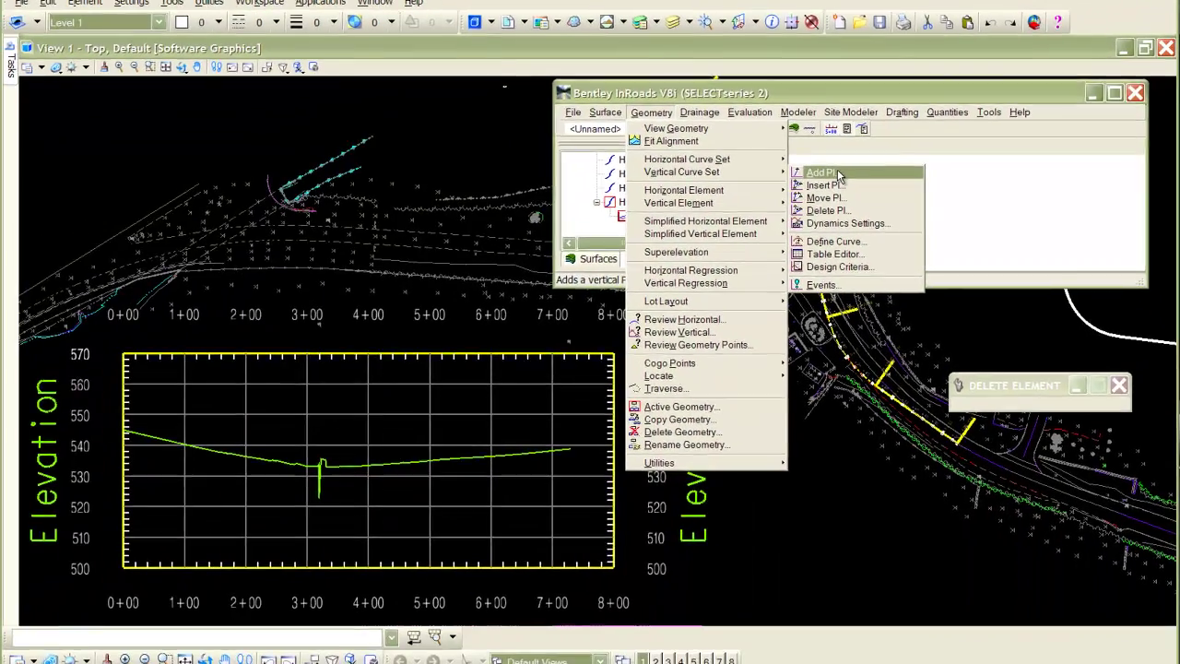
click(731, 273)
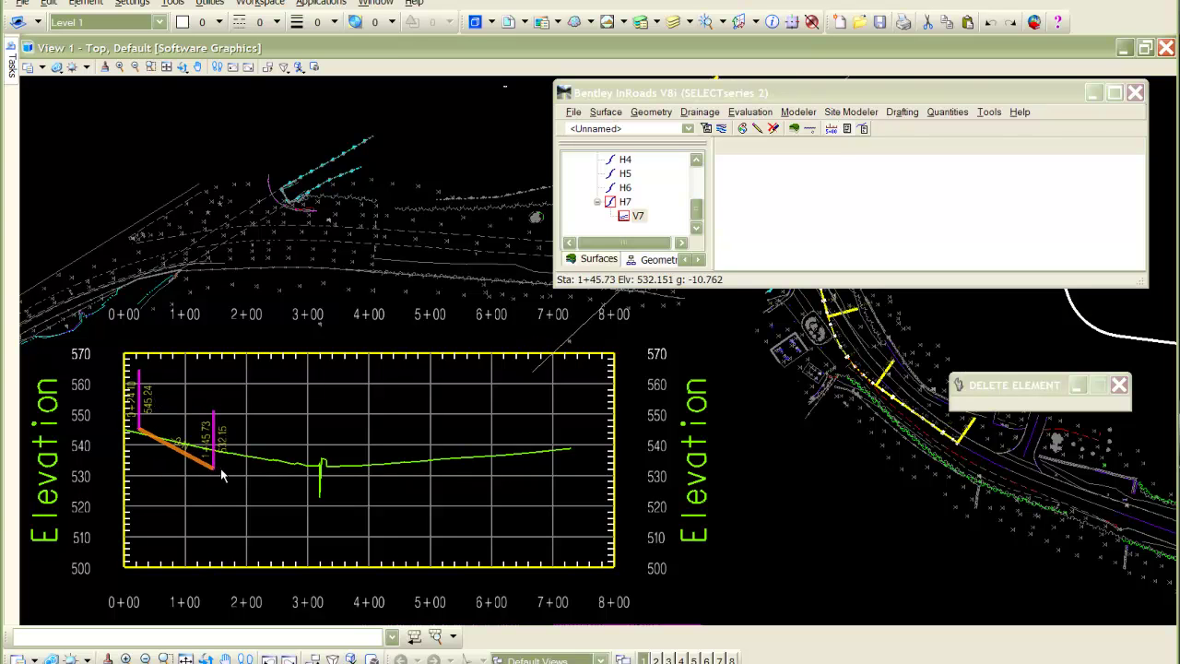
click(295, 510)
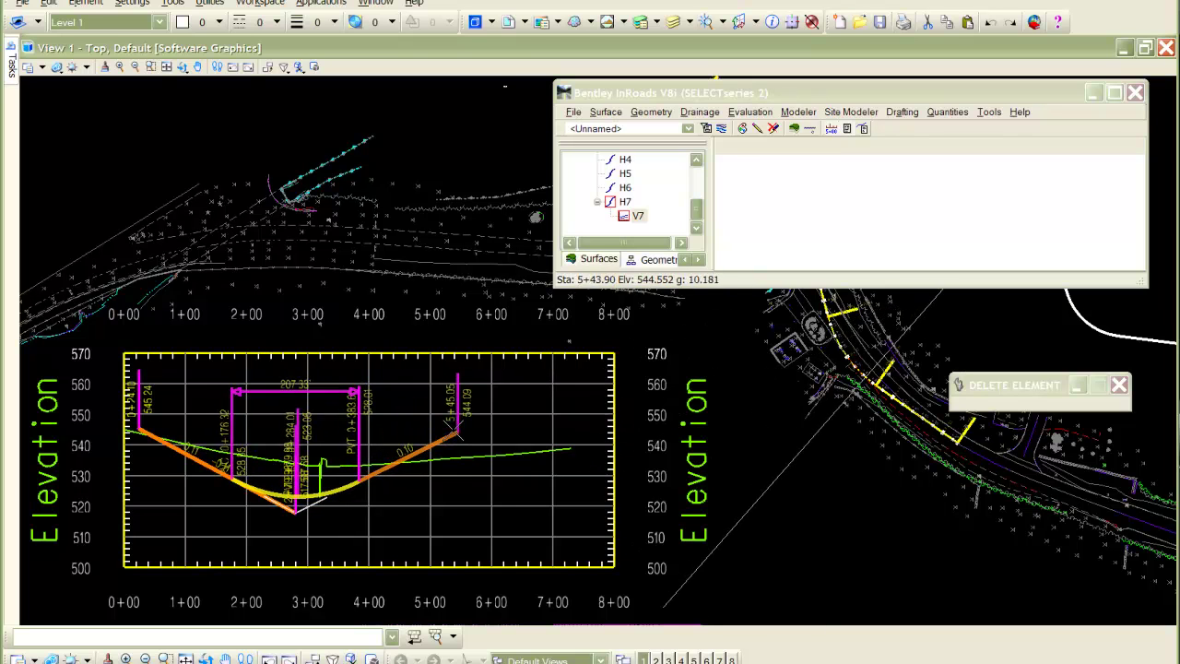
click(449, 431)
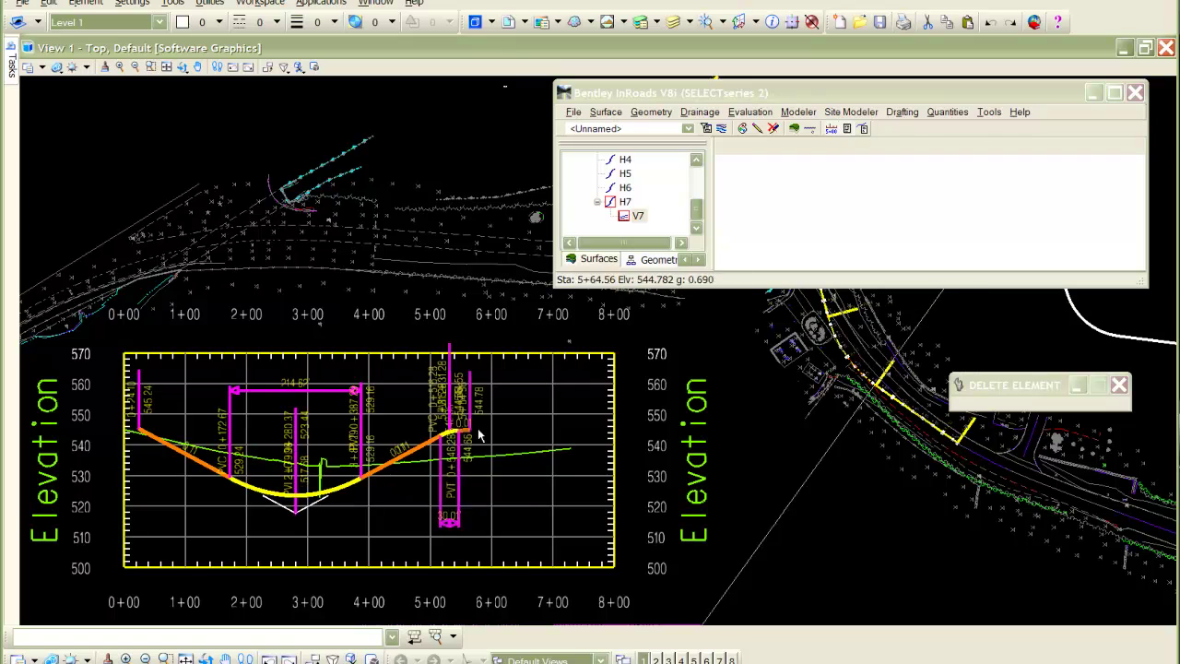
click(563, 469)
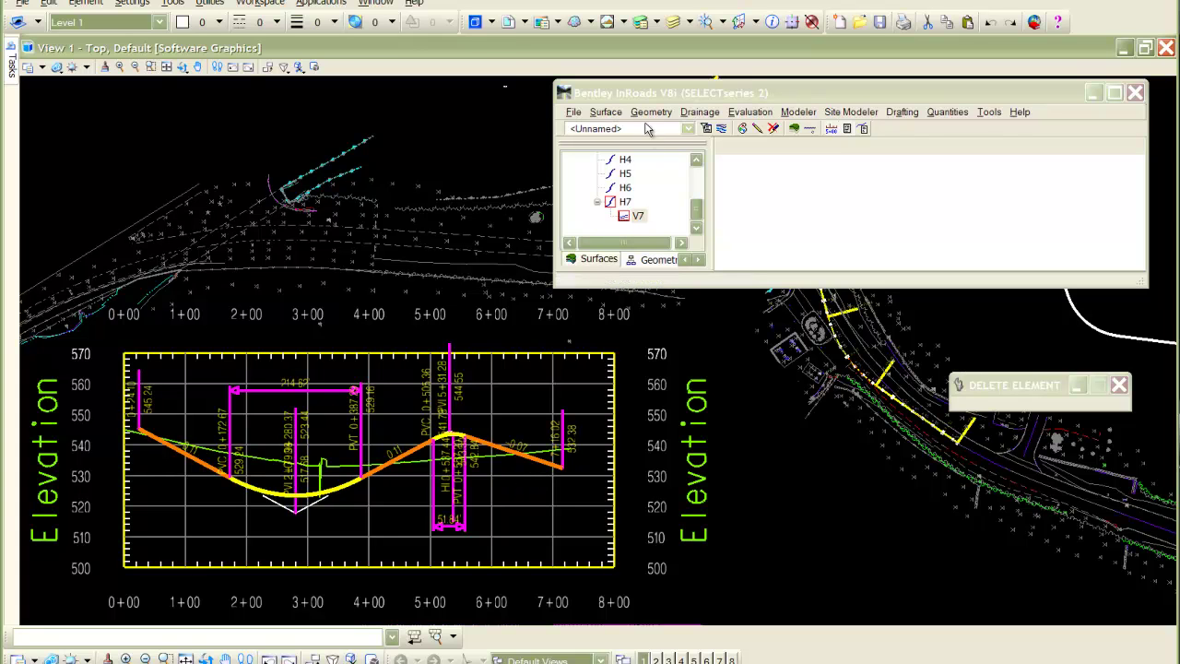
Move V7's crest PI down to about elevation 536 and its sag PI up to about 531, near the existing ground line.
click(650, 112)
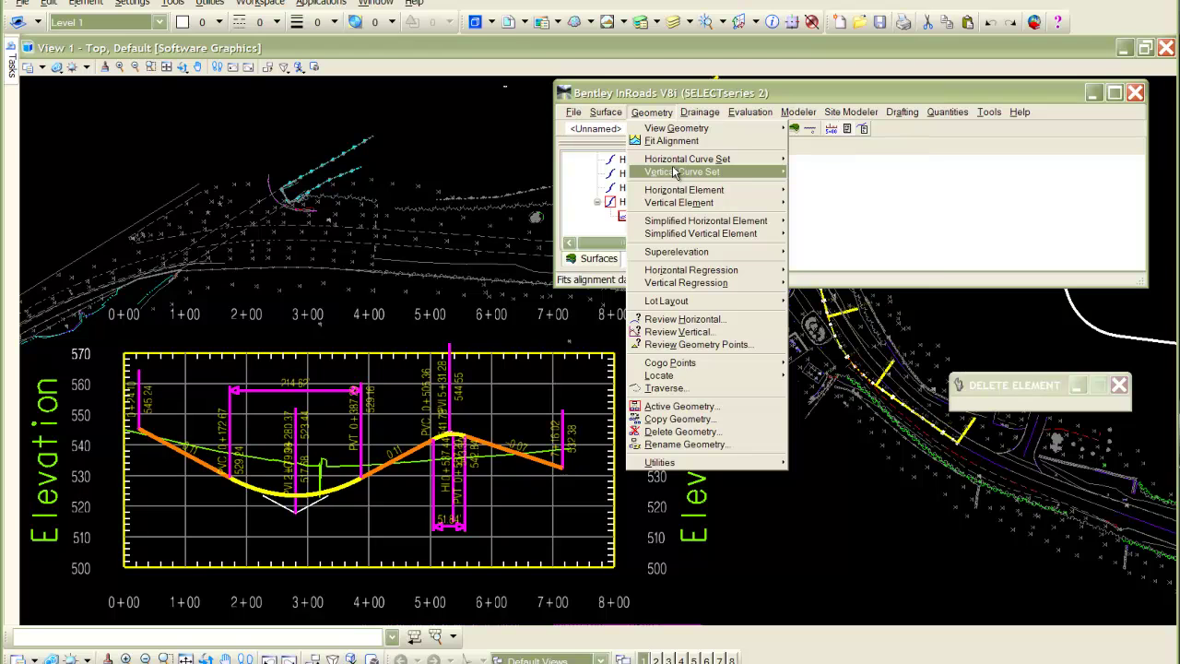
mouse_move(762, 178)
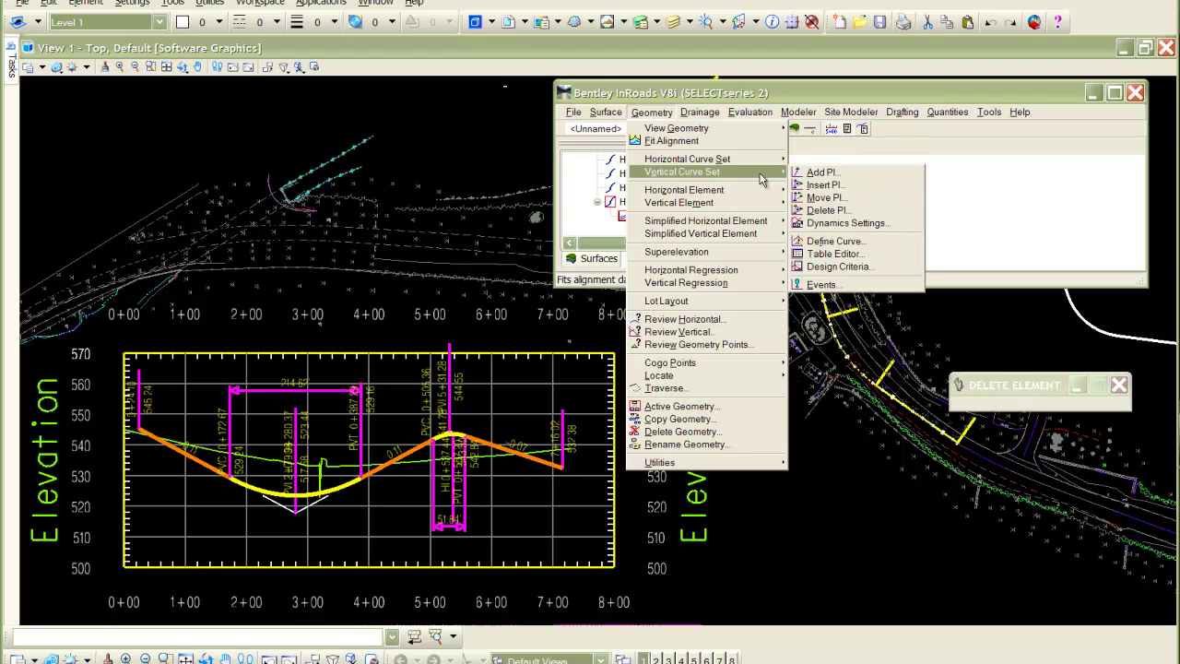
click(830, 198)
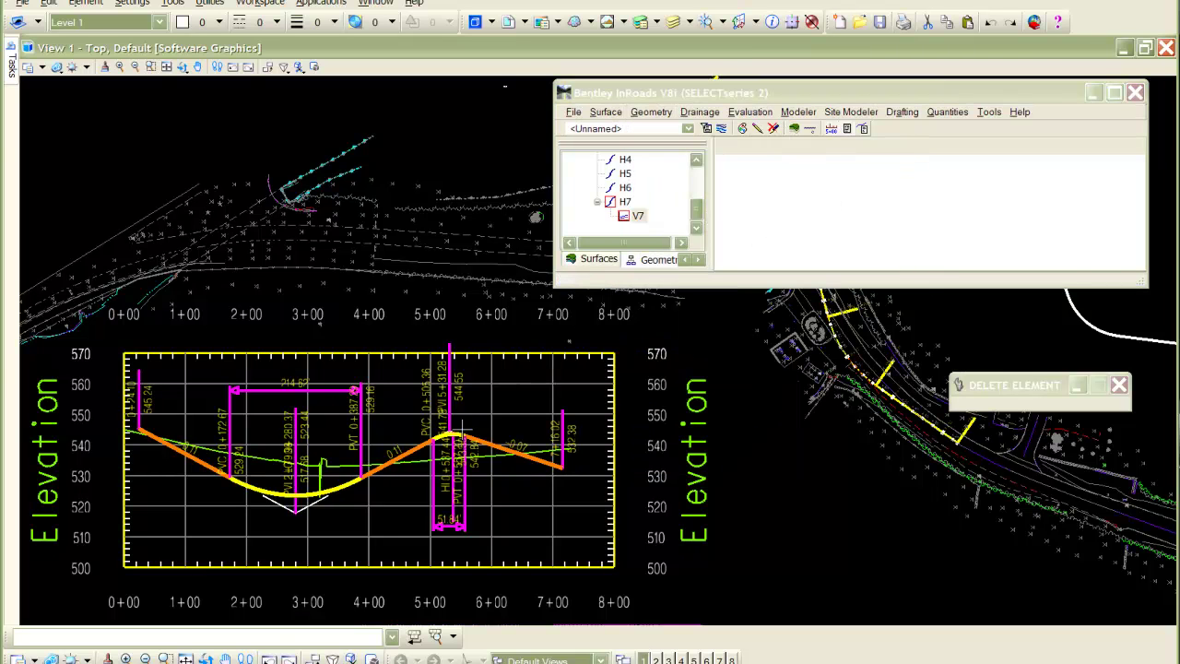
click(450, 431)
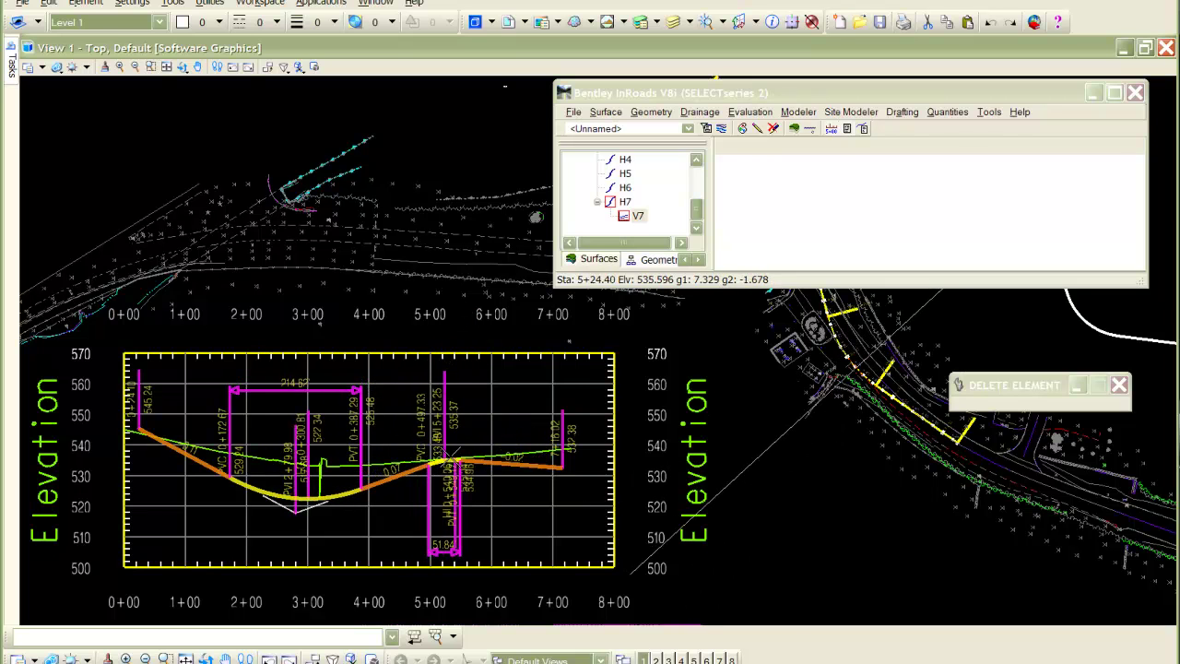
click(451, 458)
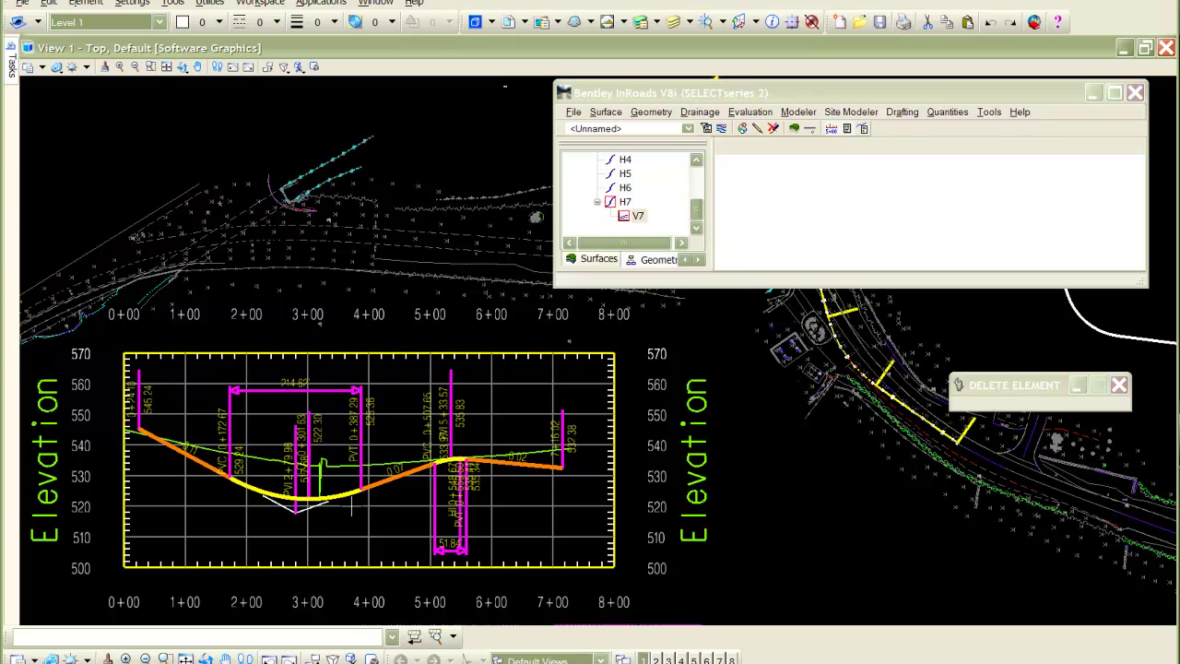
click(296, 505)
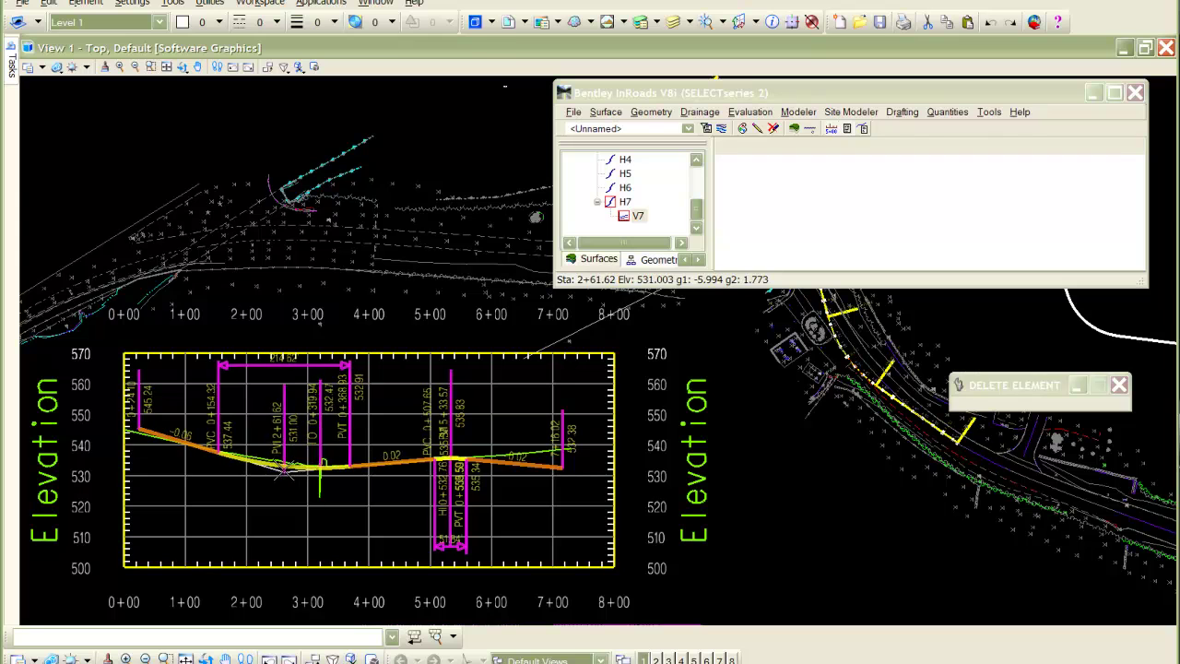
click(286, 469)
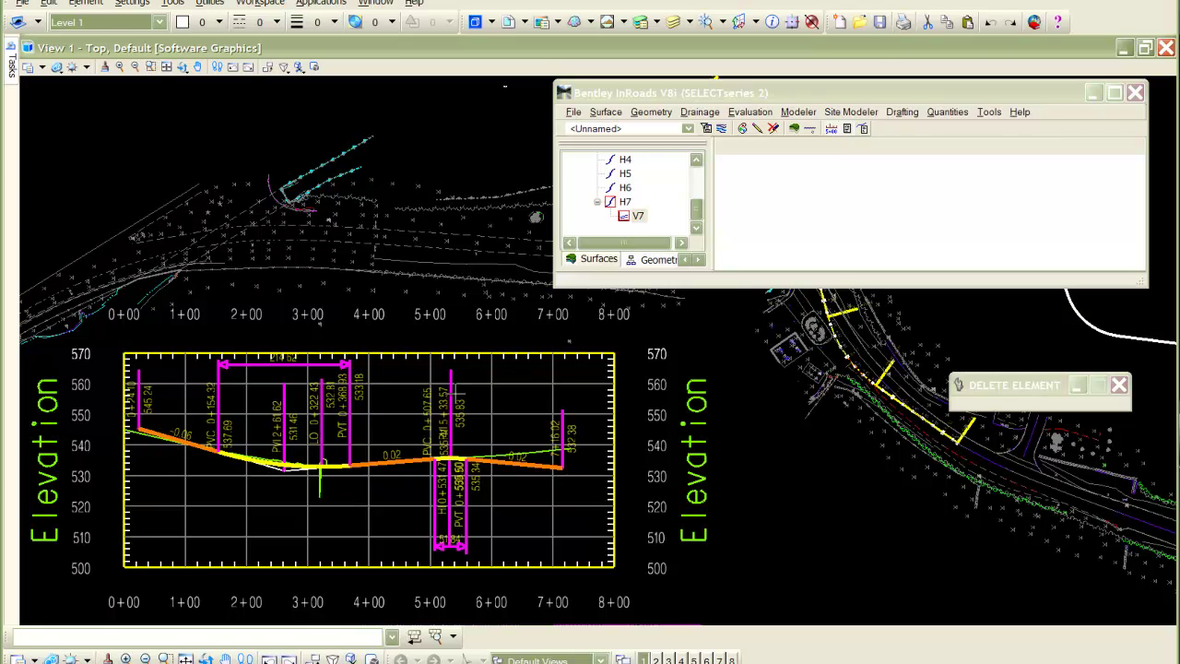
Examine the style choices offered for a new horizontal alignment and the styles of the existing alignments, without creating one.
click(572, 111)
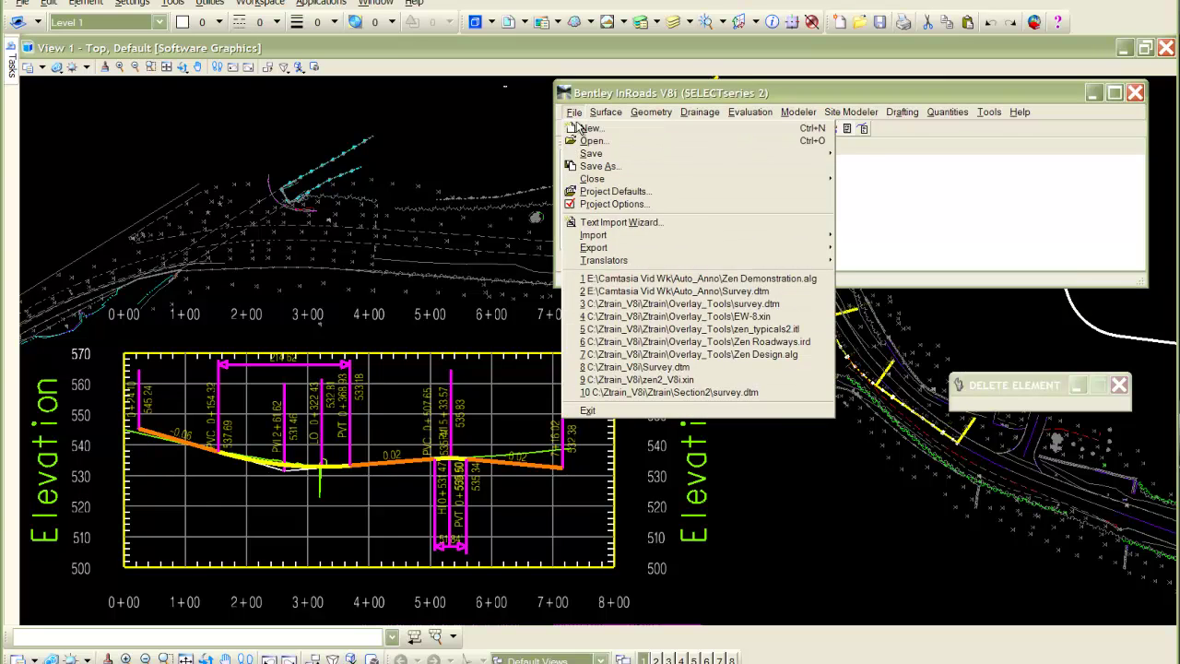
click(582, 131)
click(617, 115)
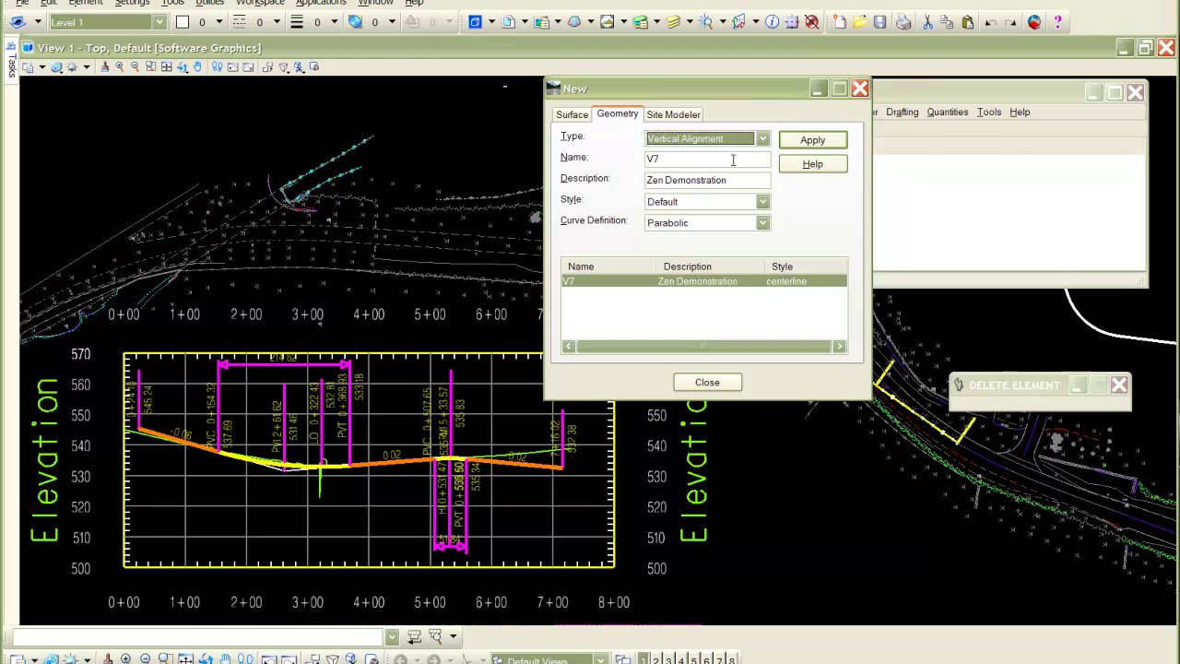
click(763, 139)
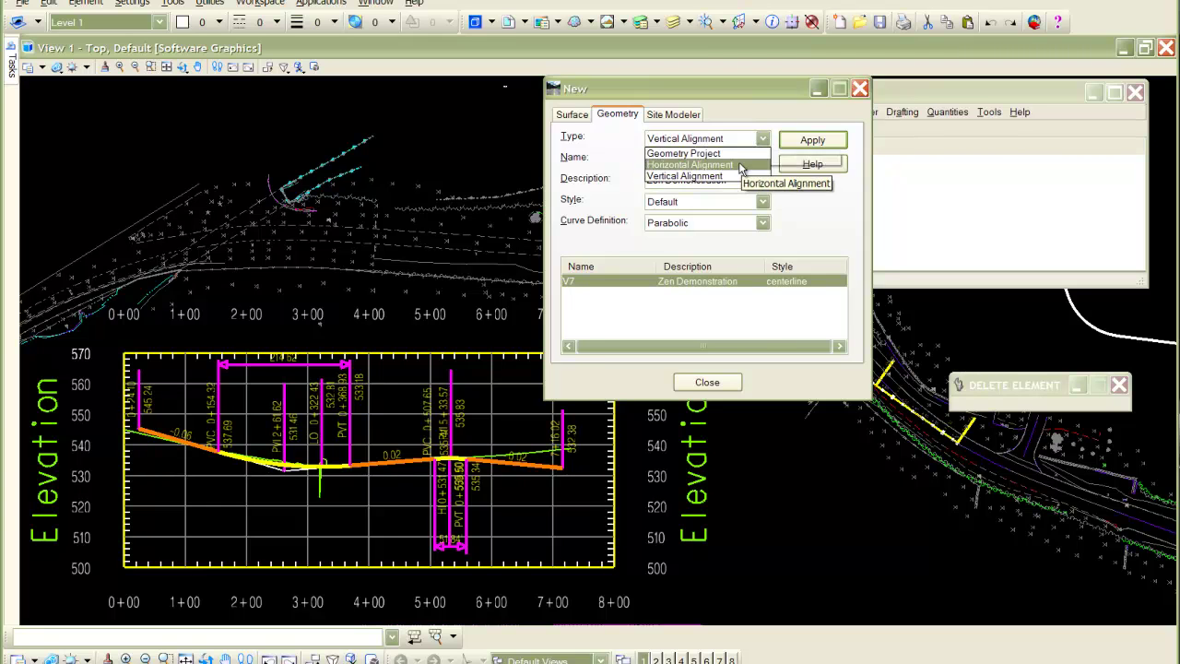
click(747, 184)
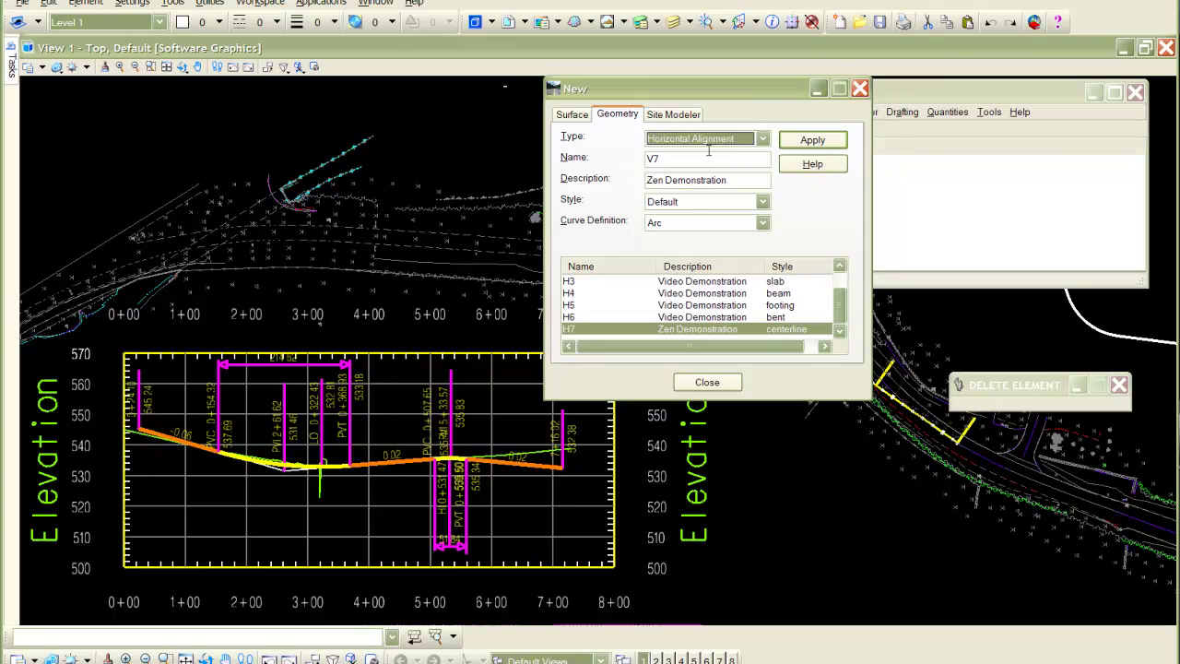
click(763, 203)
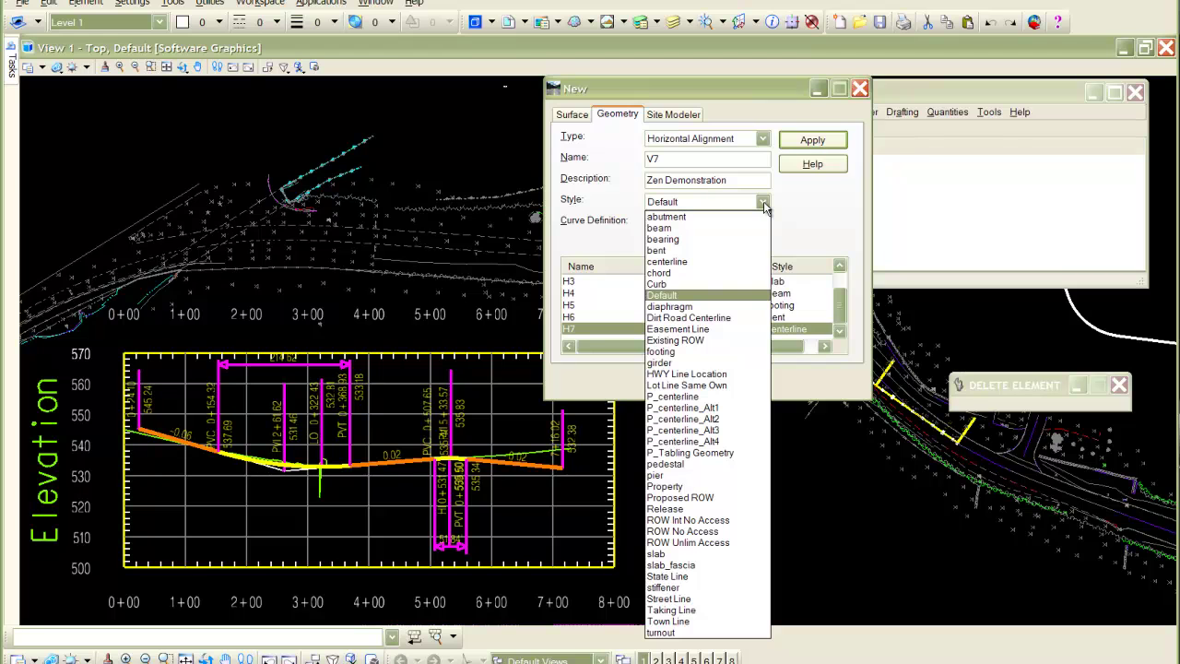
click(811, 210)
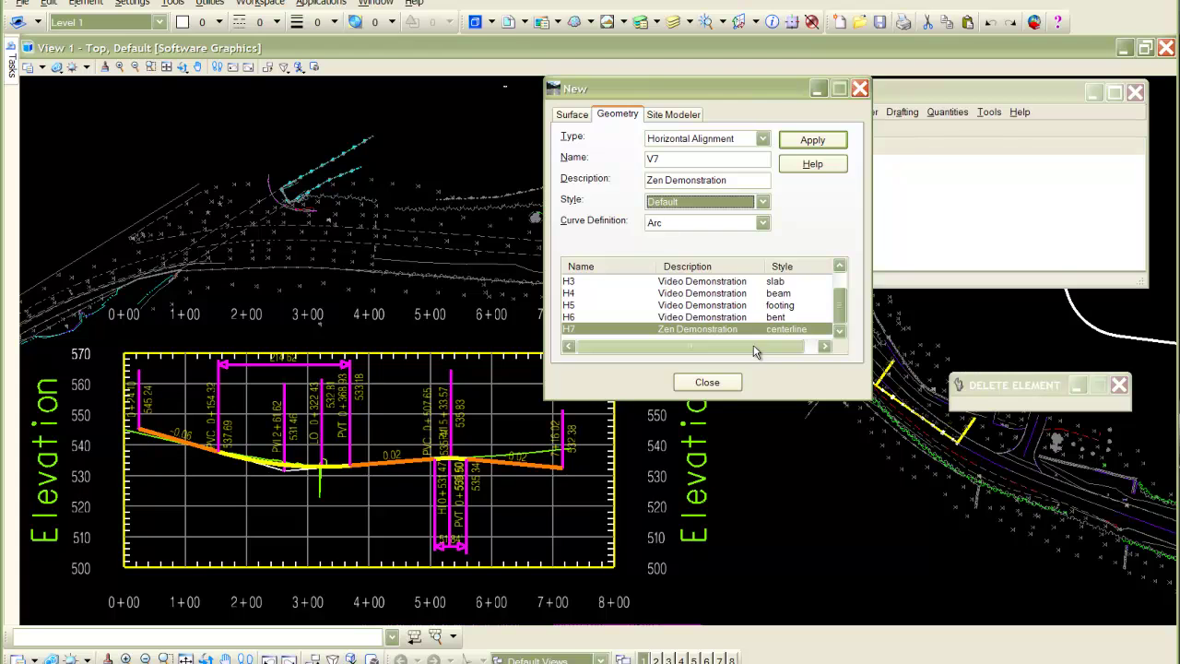
click(723, 385)
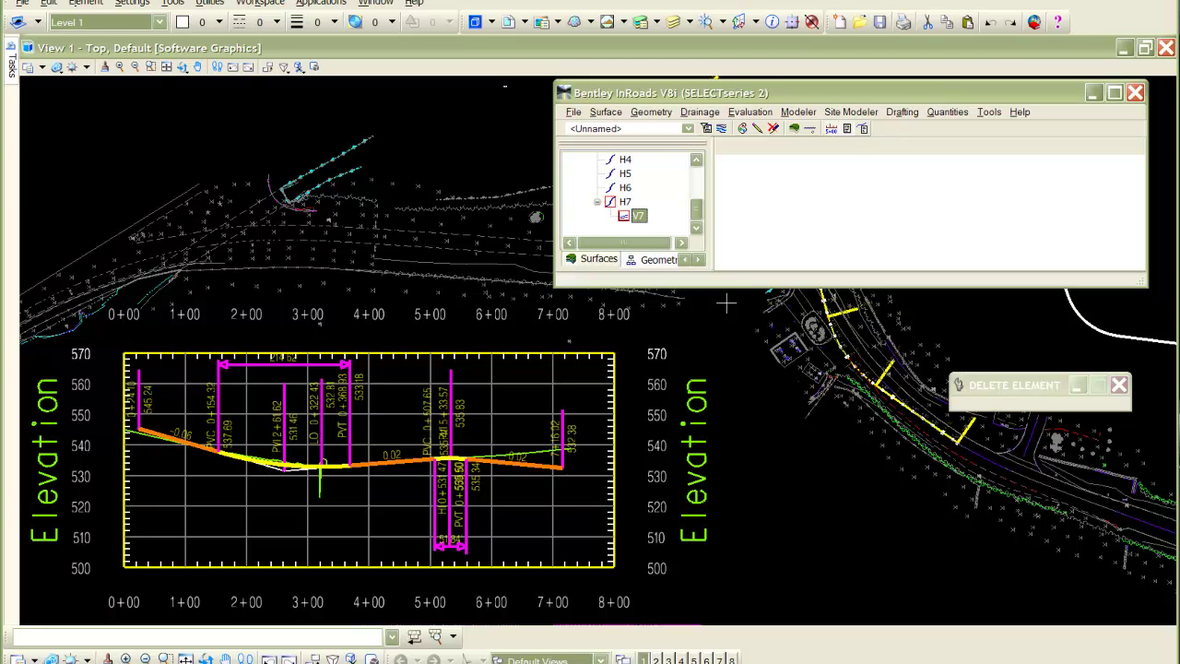
Check the centerline preference among the saved View Stationing preferences for alignment H7, and close the dialog.
click(651, 112)
mouse_move(655, 128)
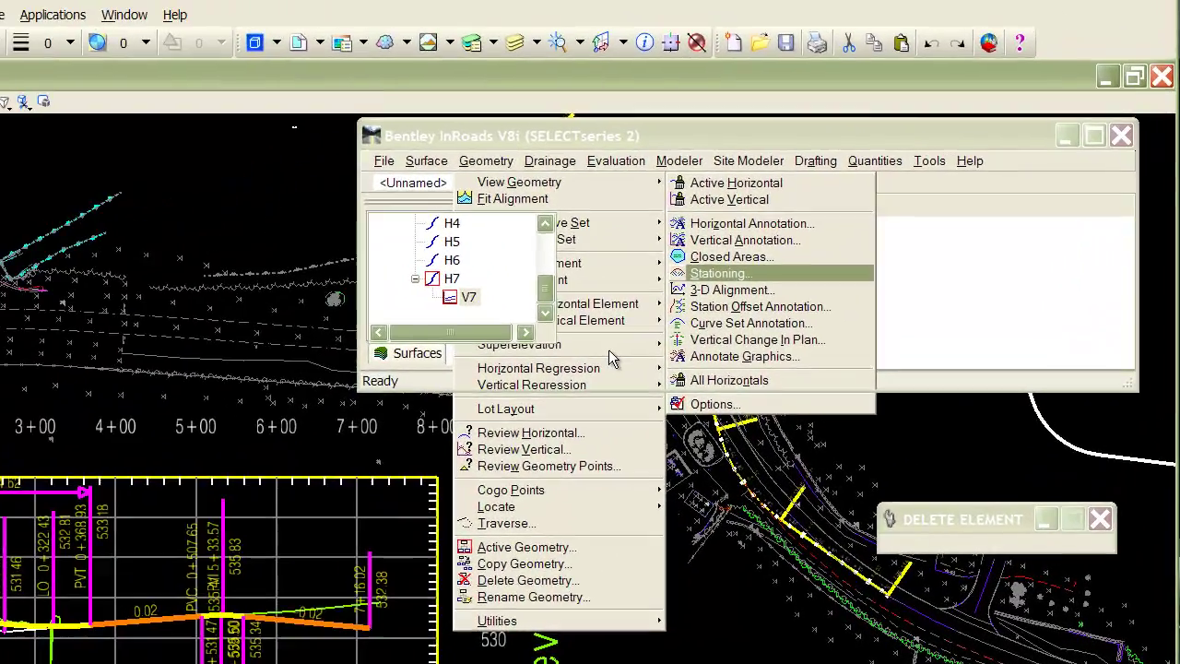
key(Return)
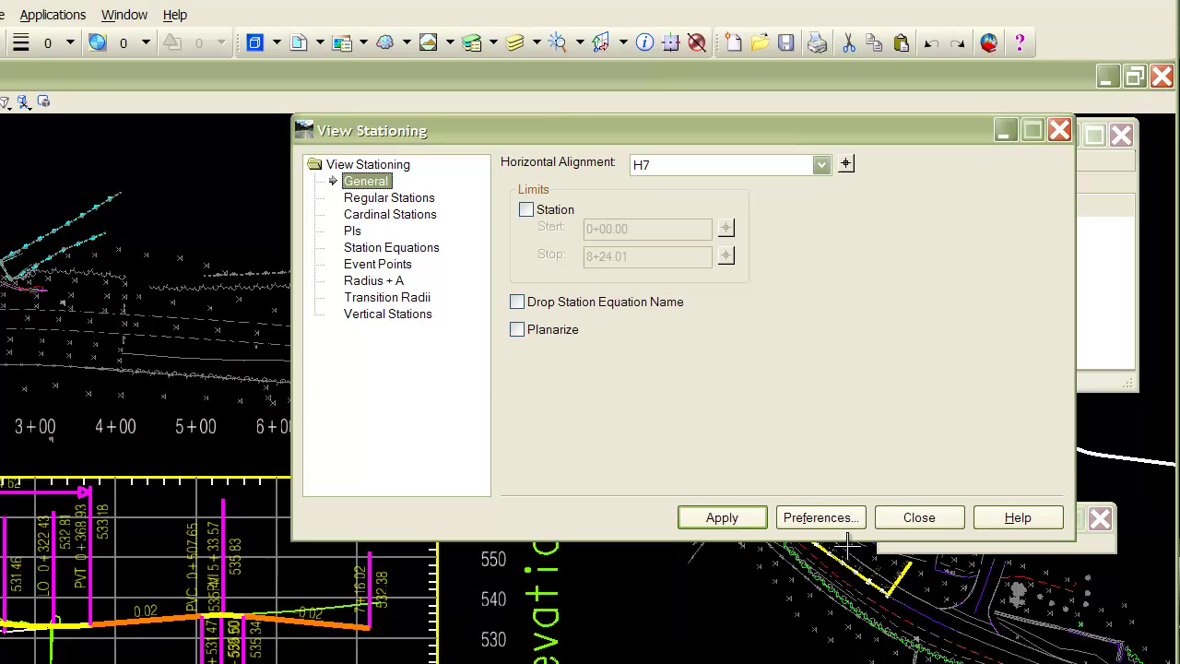
click(833, 519)
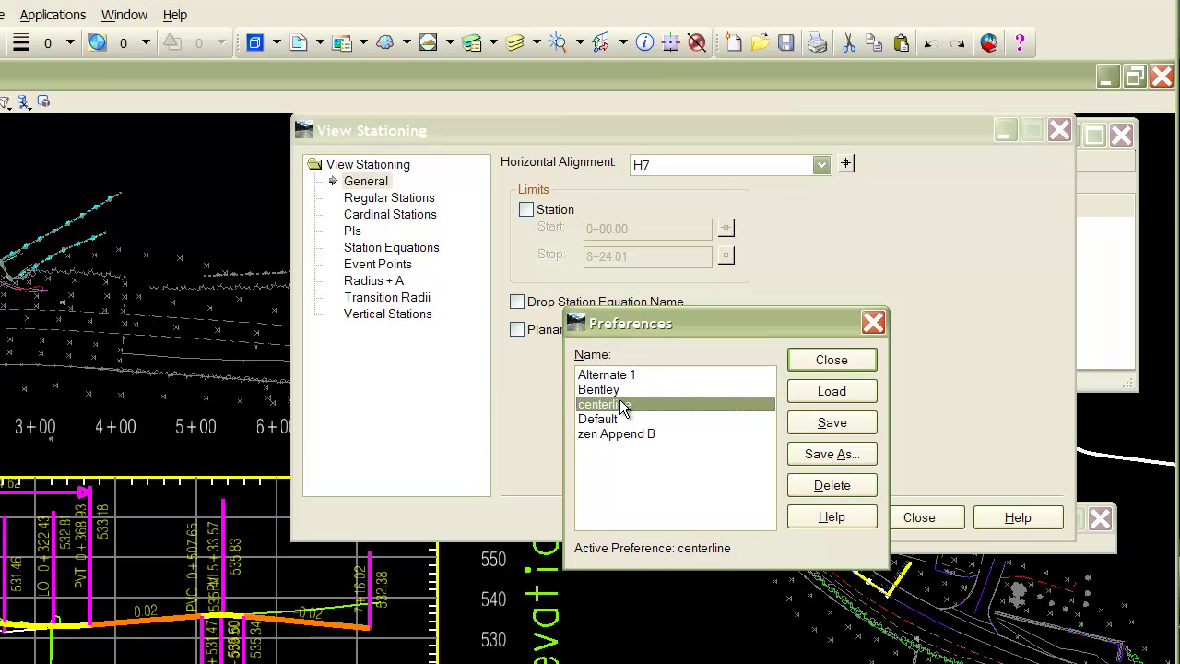
click(831, 359)
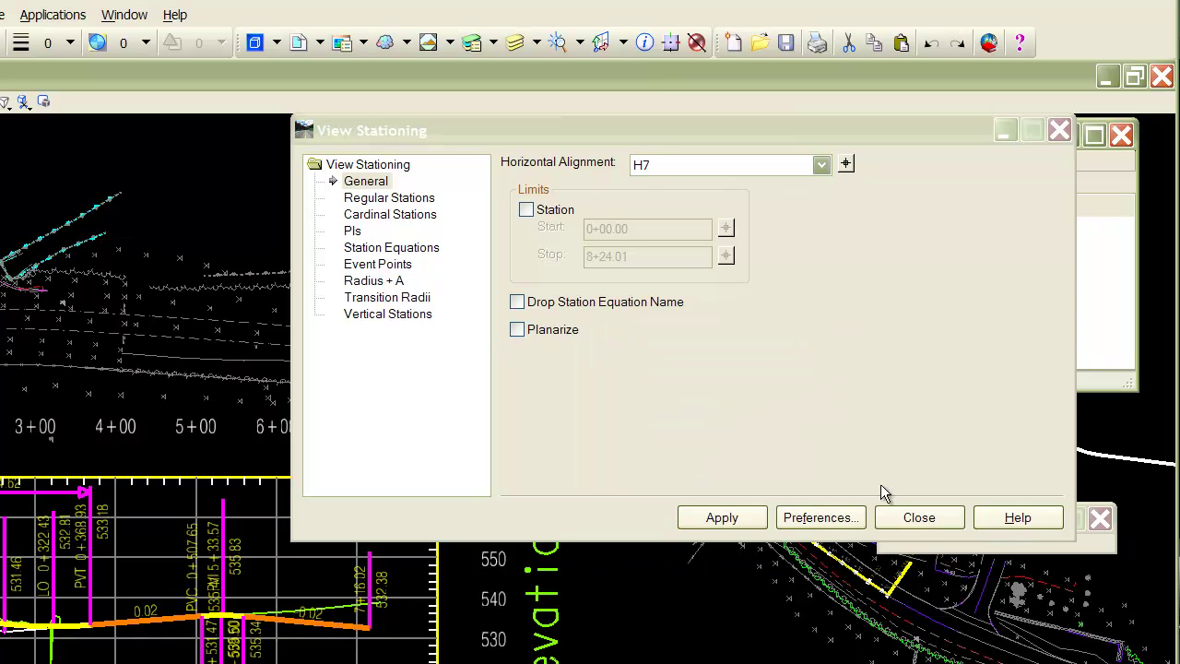
click(919, 517)
Review which annotation types the Geometry Options enable and their saved centerline preference, and close the dialog.
click(486, 161)
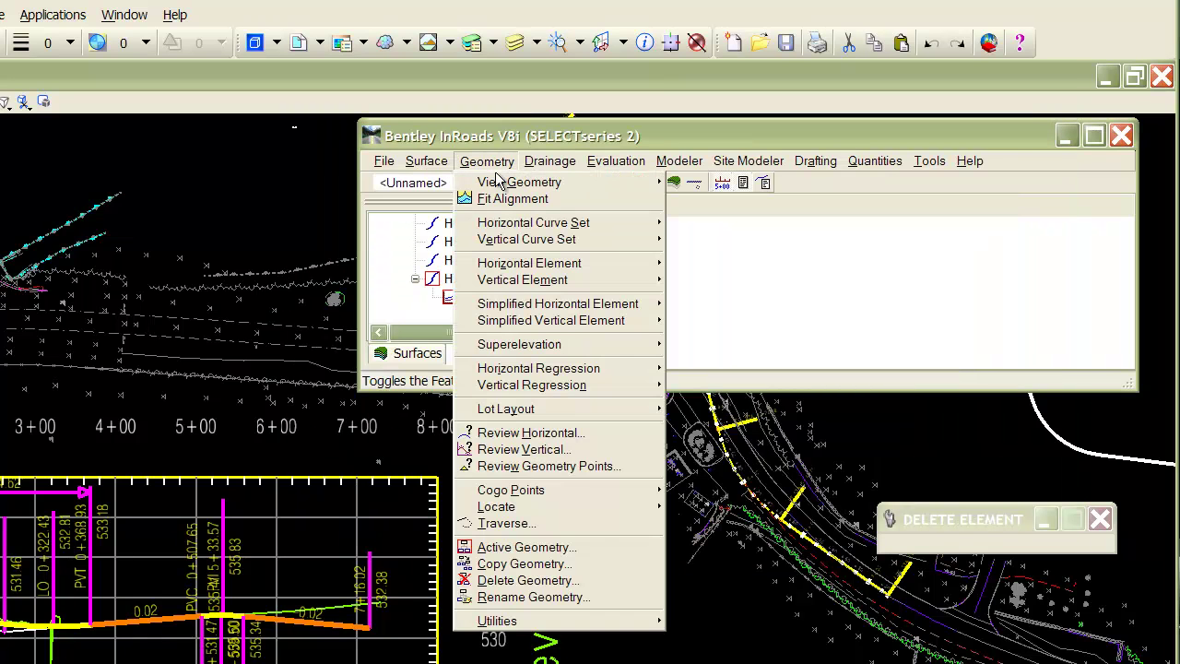
mouse_move(500, 187)
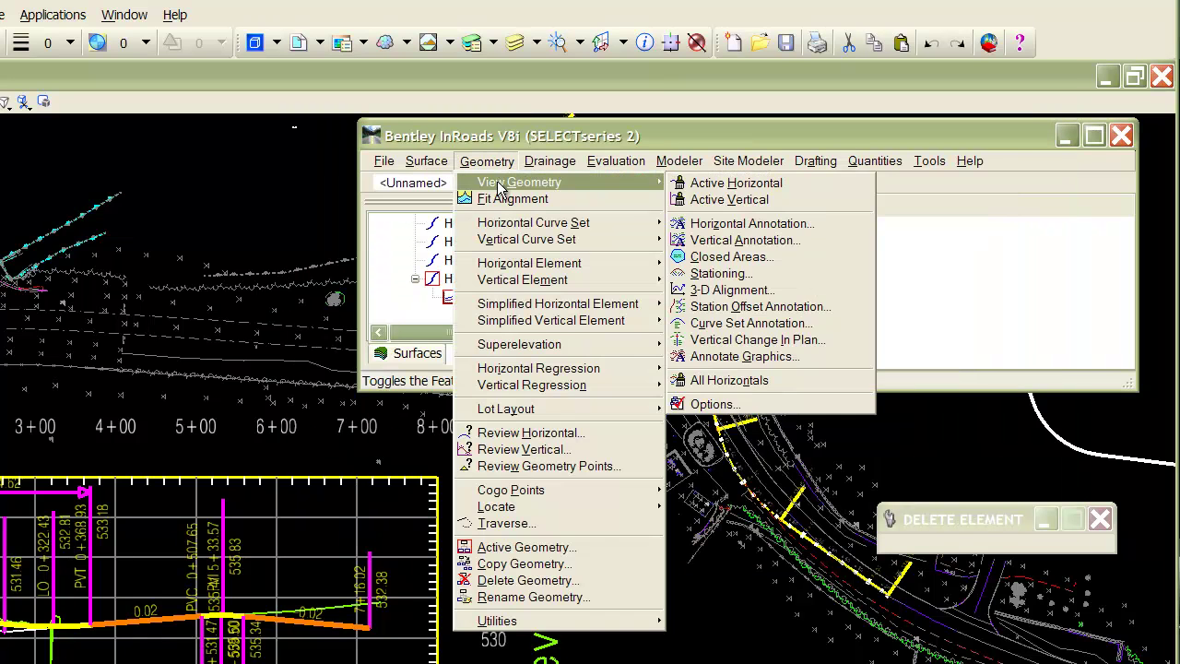
click(721, 406)
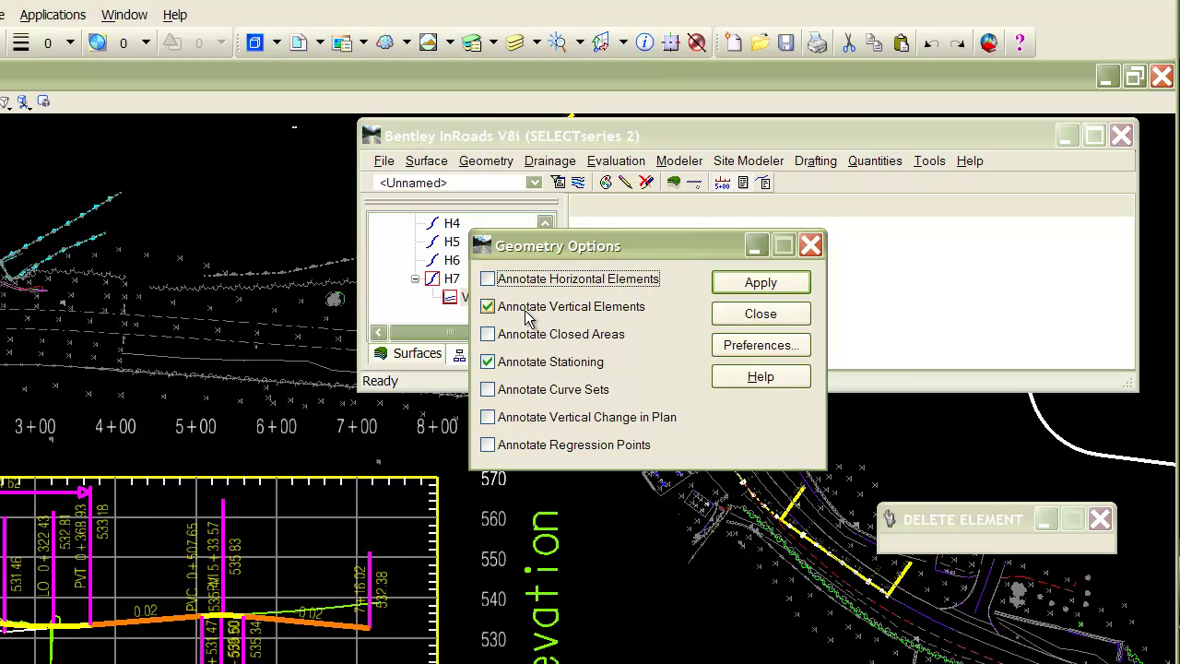
click(731, 344)
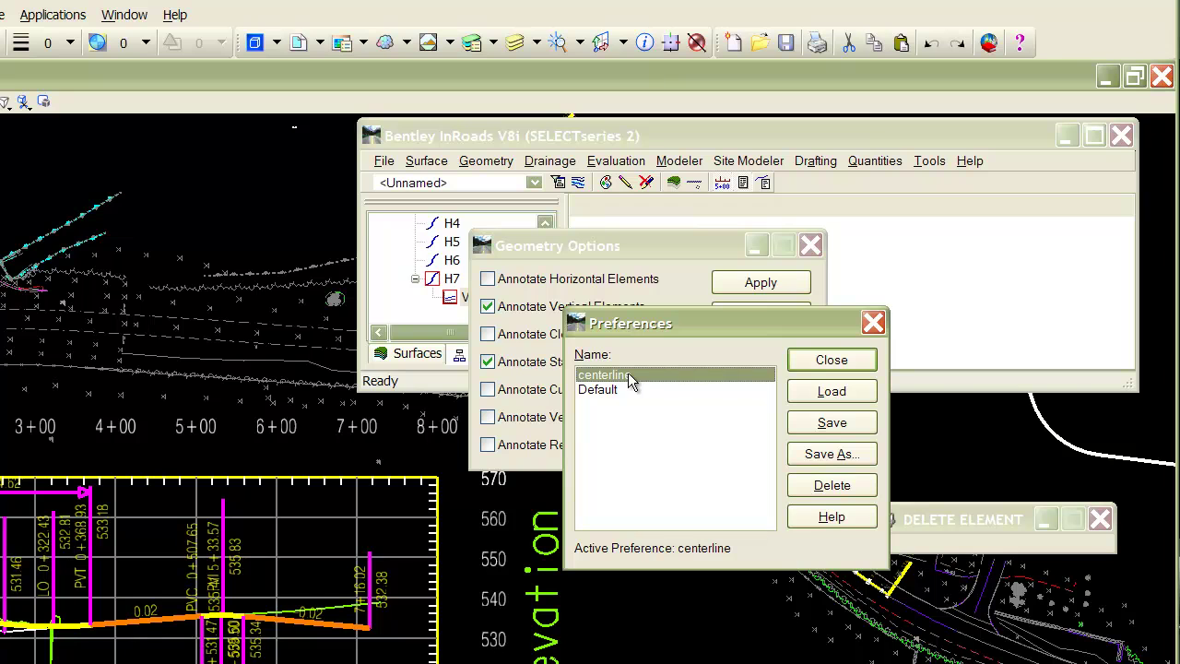
click(811, 364)
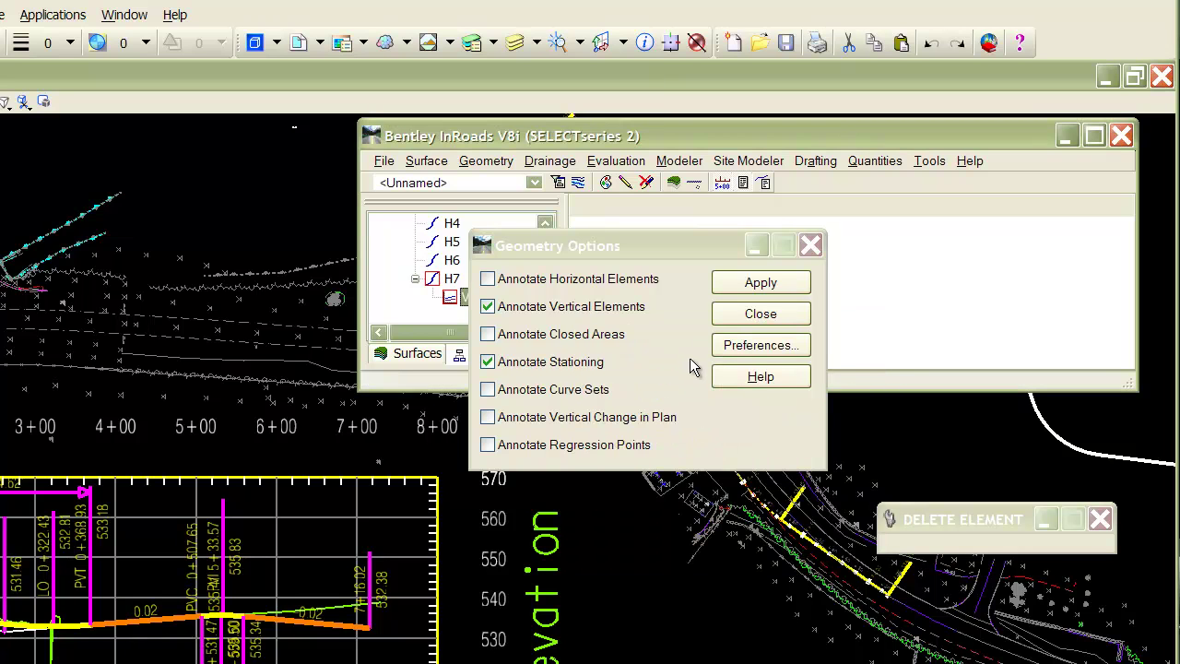
click(762, 314)
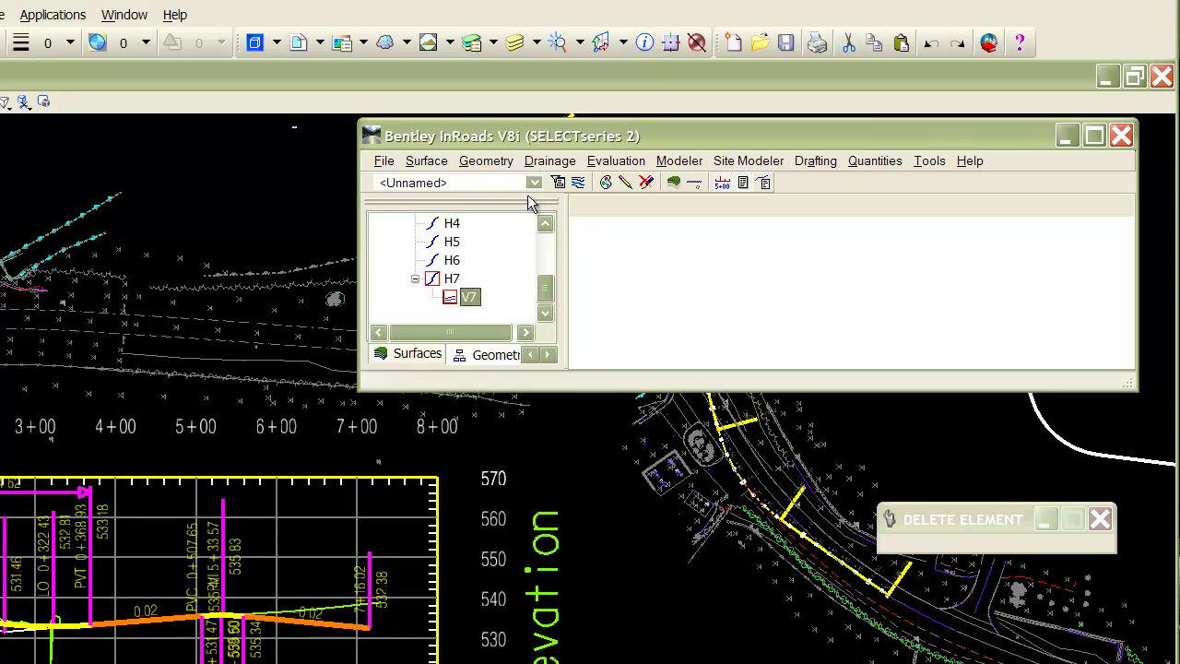
click(486, 160)
mouse_move(599, 184)
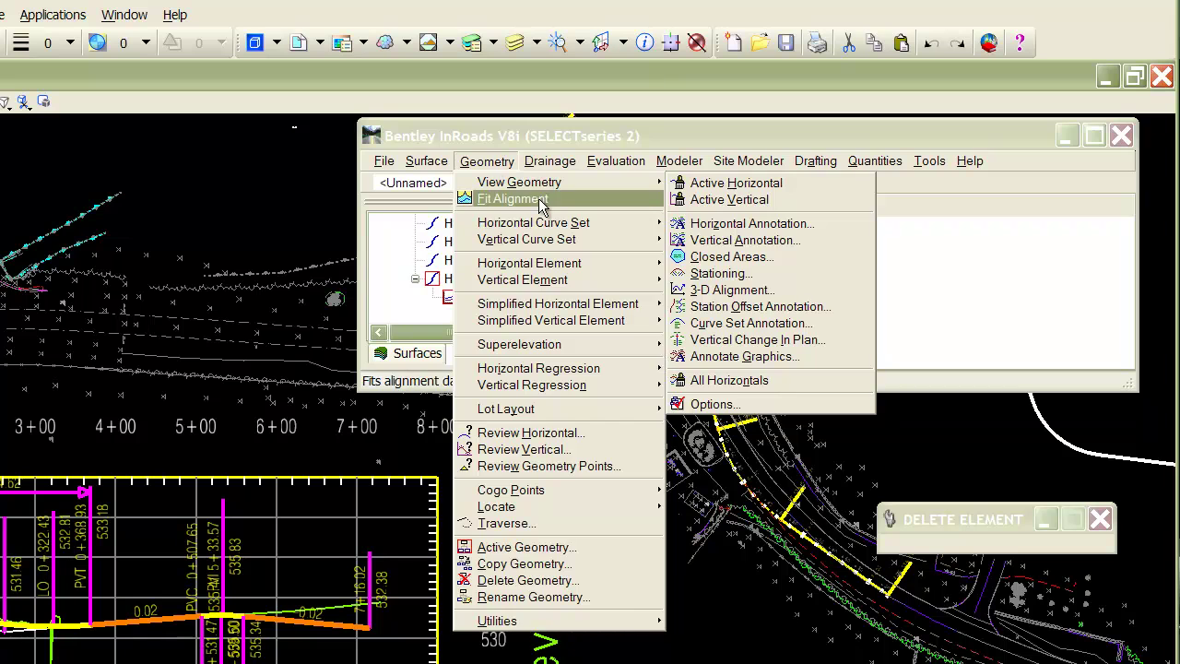
click(477, 160)
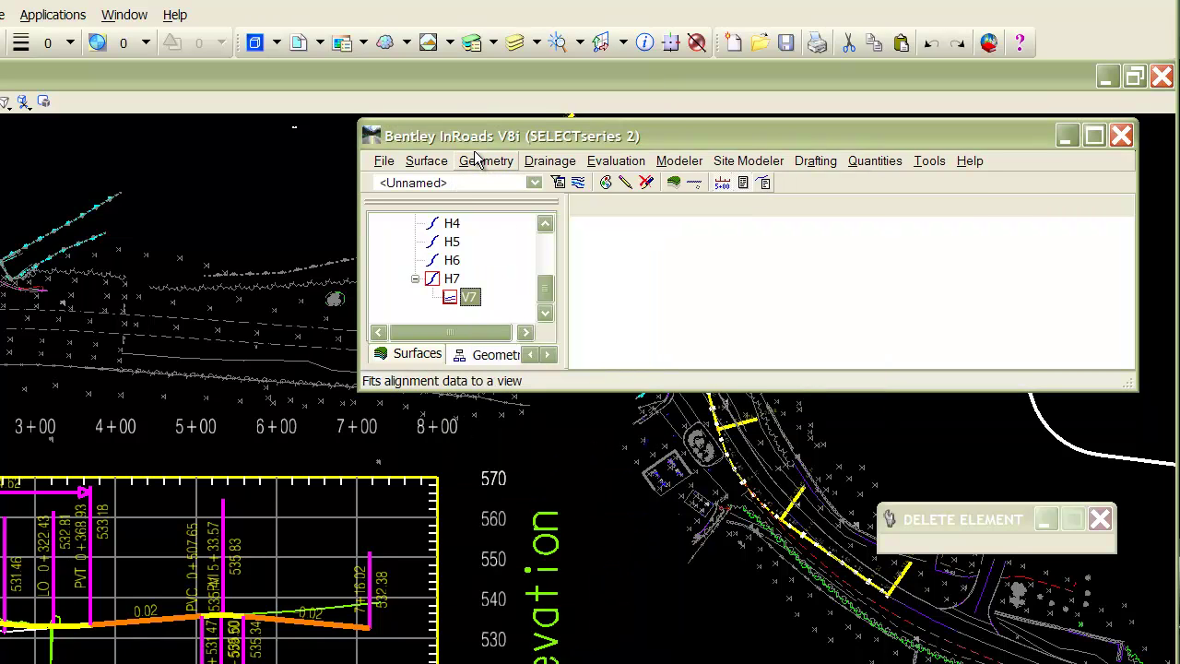